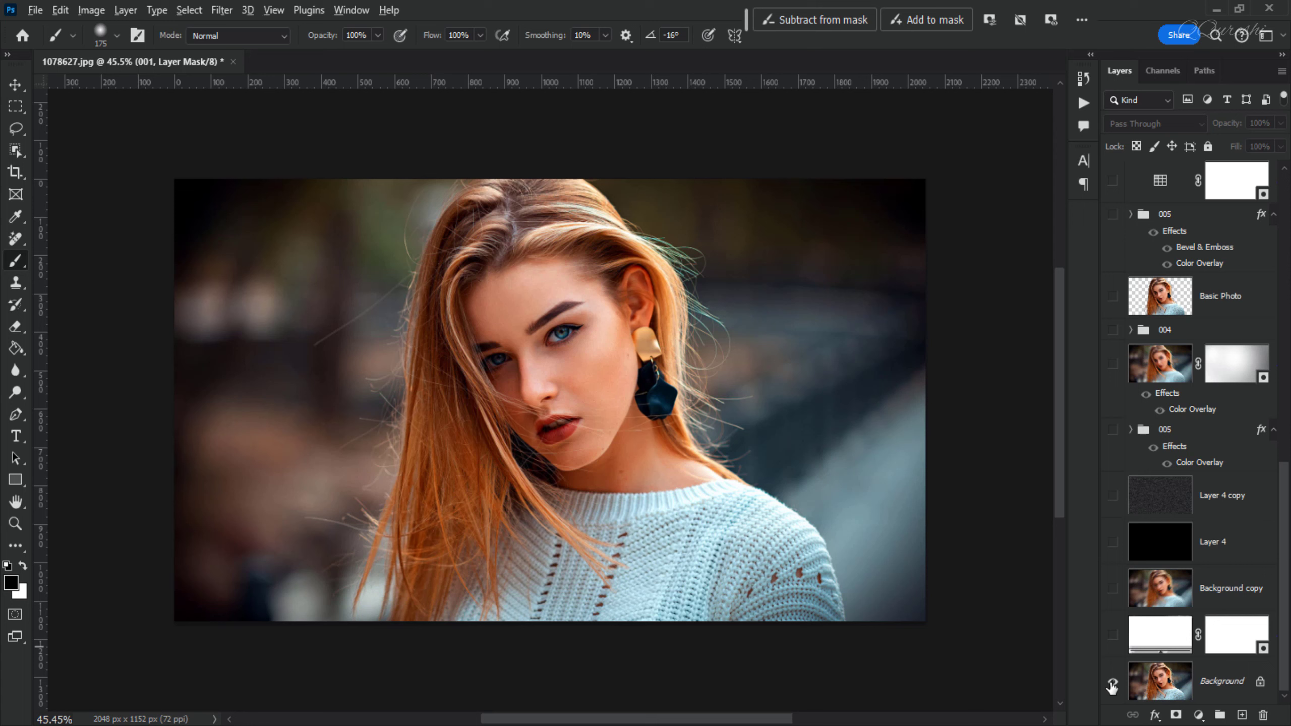
# Show the other layers again and check that 1078627.jpg is RGB Color, 8 Bits/Channel.
pyautogui.keyDown('alt'); pyautogui.click(1112, 683); pyautogui.keyUp('alt')
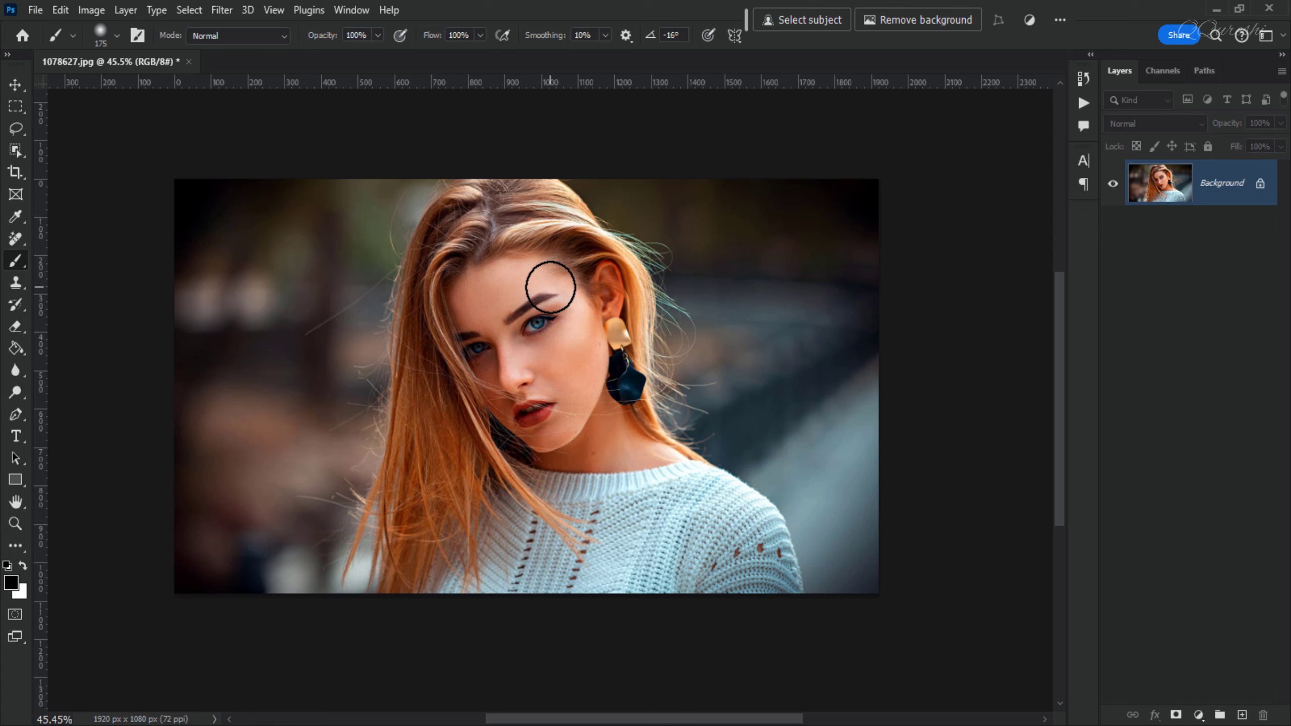
pyautogui.click(97, 11)
pyautogui.moveTo(102, 28)
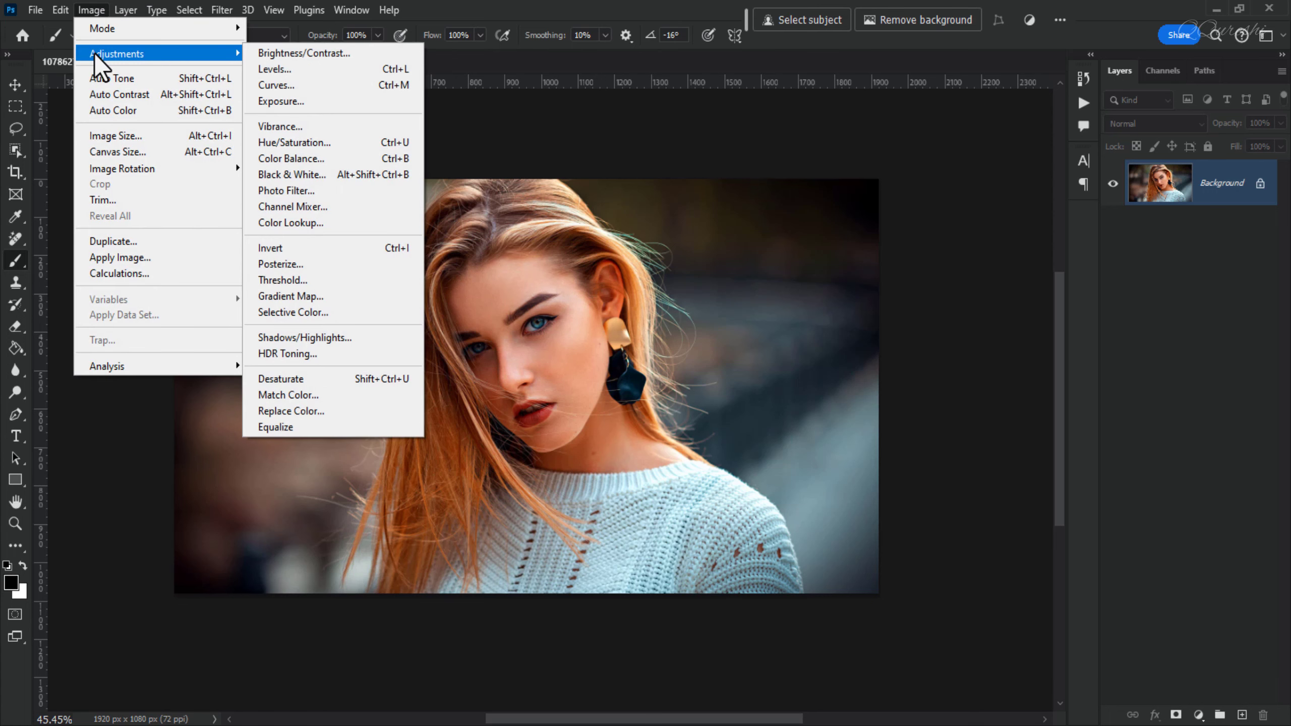
pyautogui.click(115, 136)
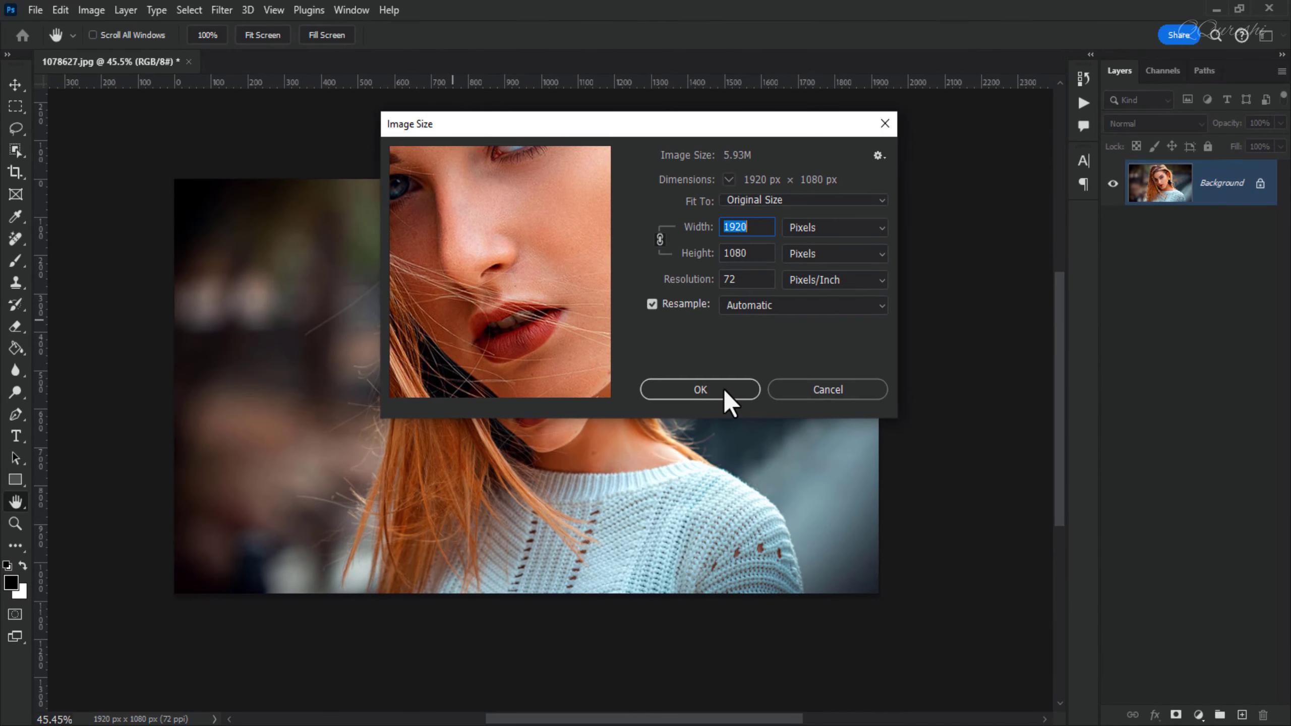
pyautogui.click(855, 392)
pyautogui.press('b')
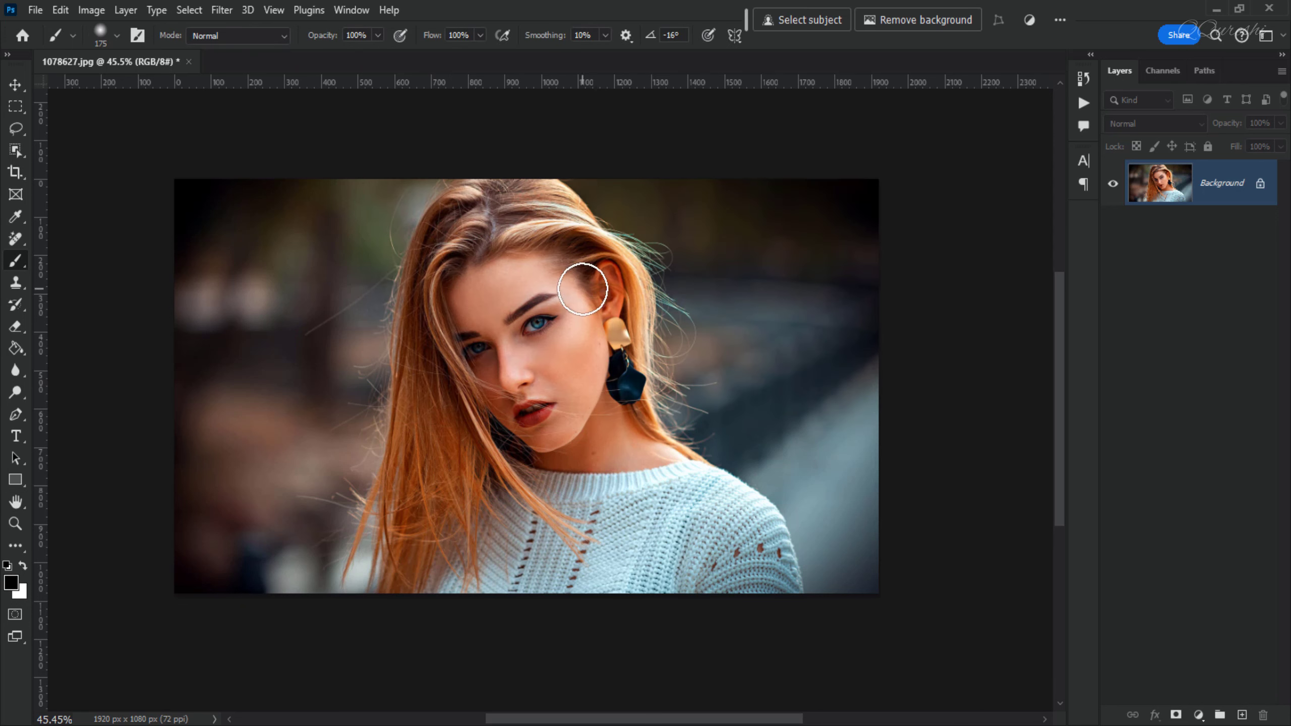
# Select the woman as subject, add a new layer, and set foreground to ff0000.
pyautogui.click(188, 10)
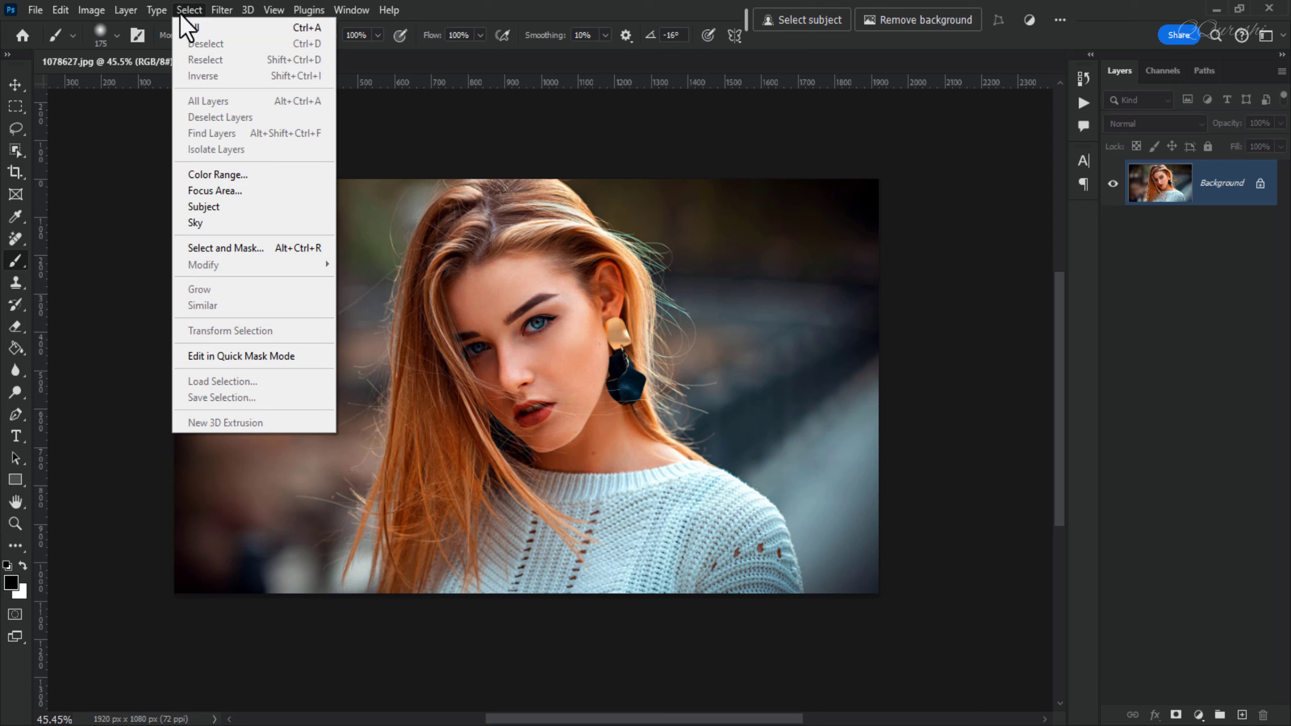
pyautogui.click(216, 208)
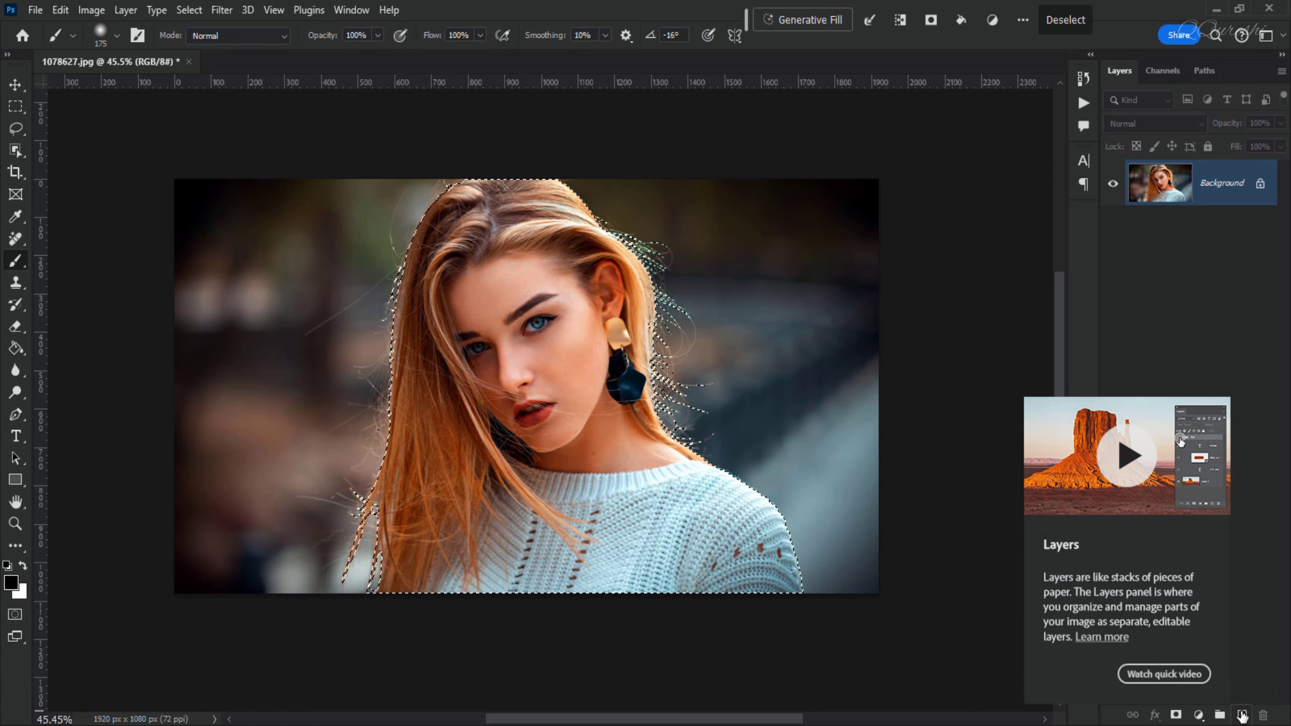
pyautogui.click(1242, 715)
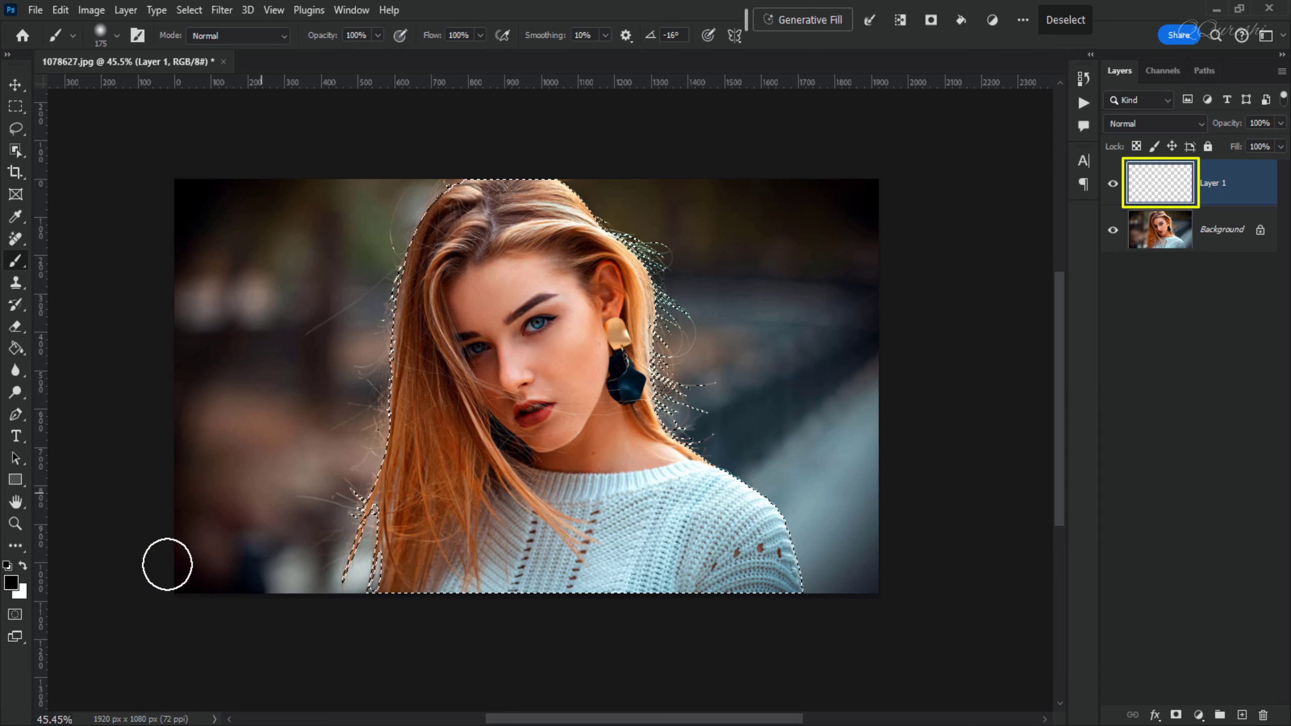
pyautogui.click(11, 583)
pyautogui.write('ff0000')
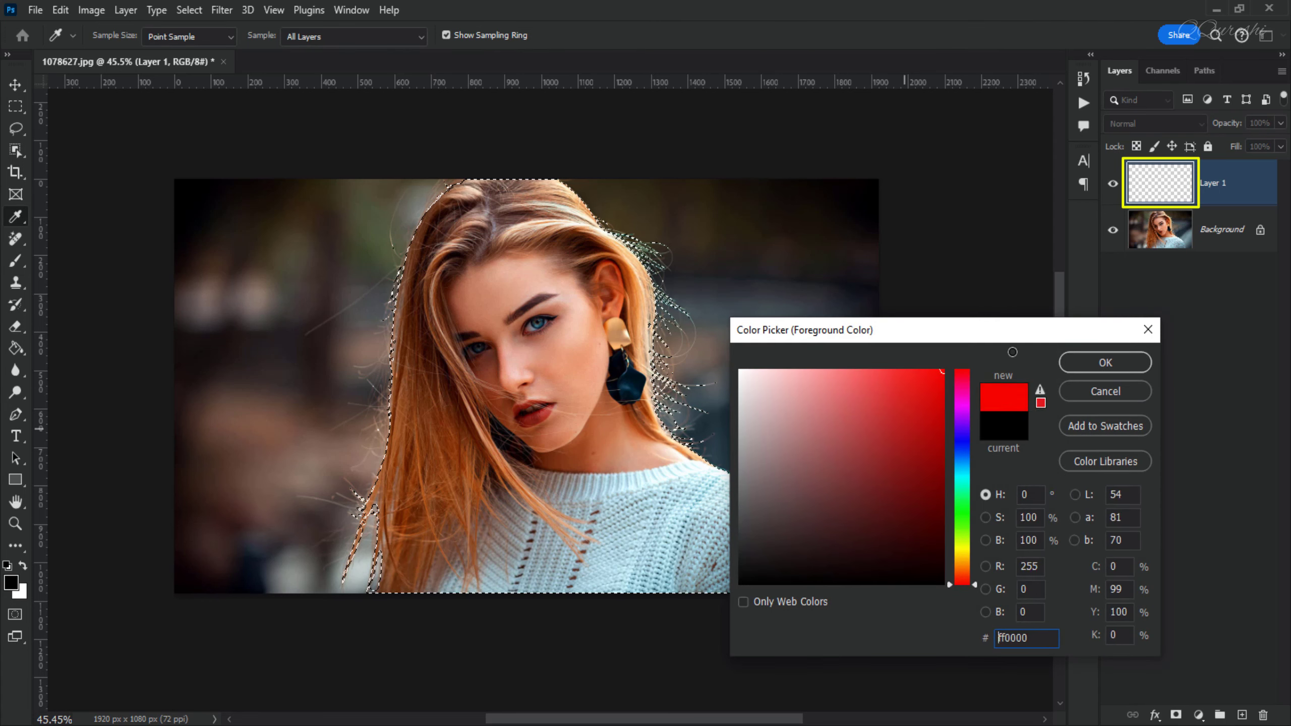
pyautogui.click(1106, 363)
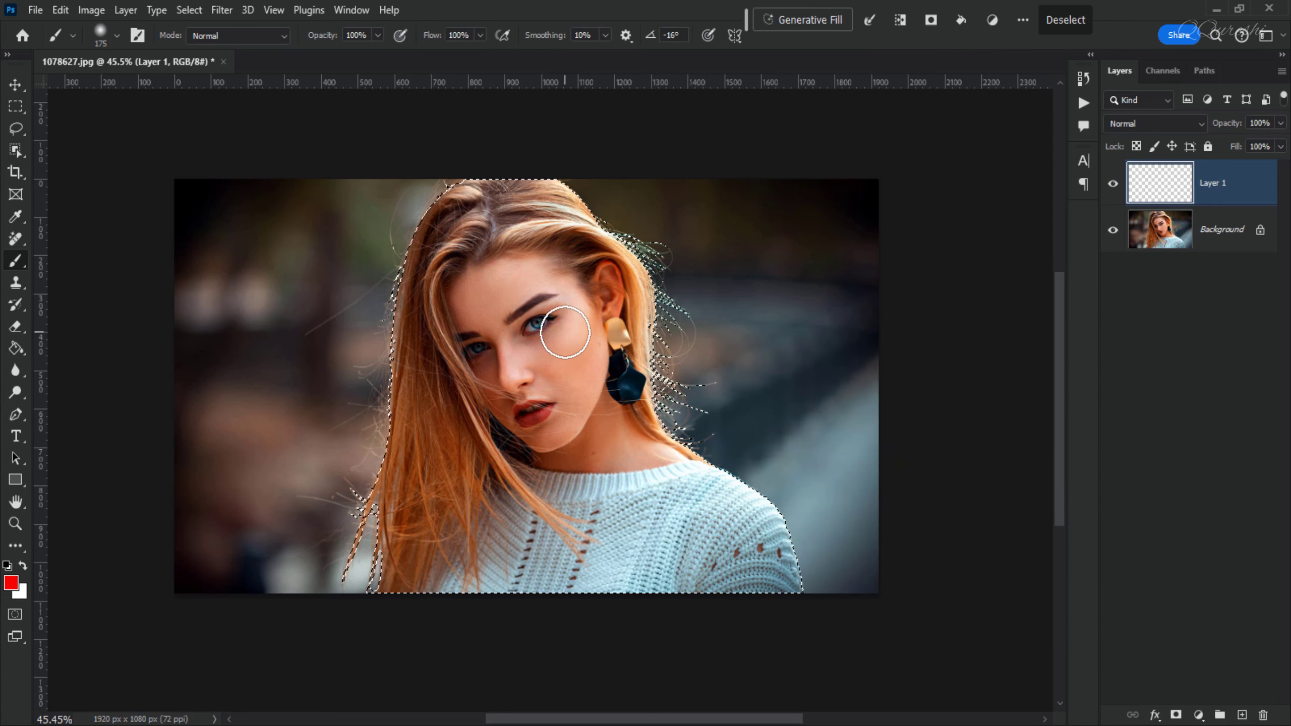
# Fill the selection with red, deselect, and rename the layer 'brush'.
pyautogui.hotkey('alt', 'Delete')
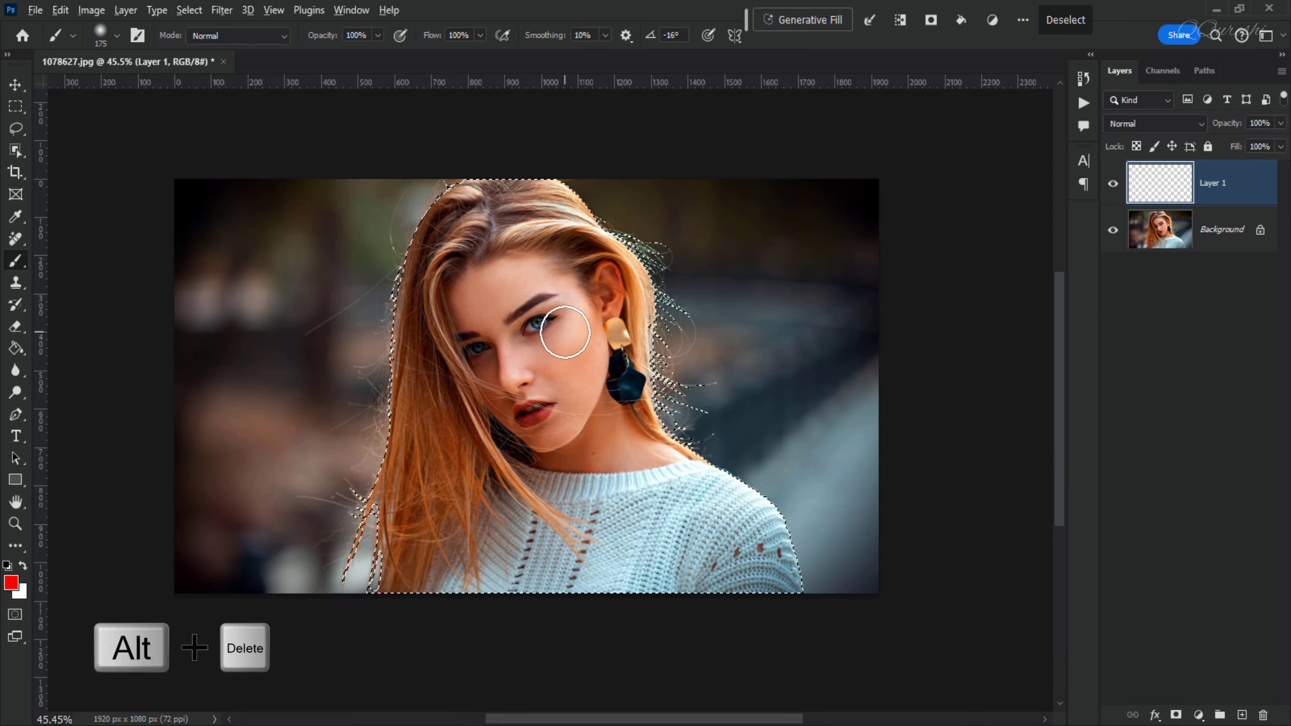
pyautogui.hotkey('alt', 'Delete')
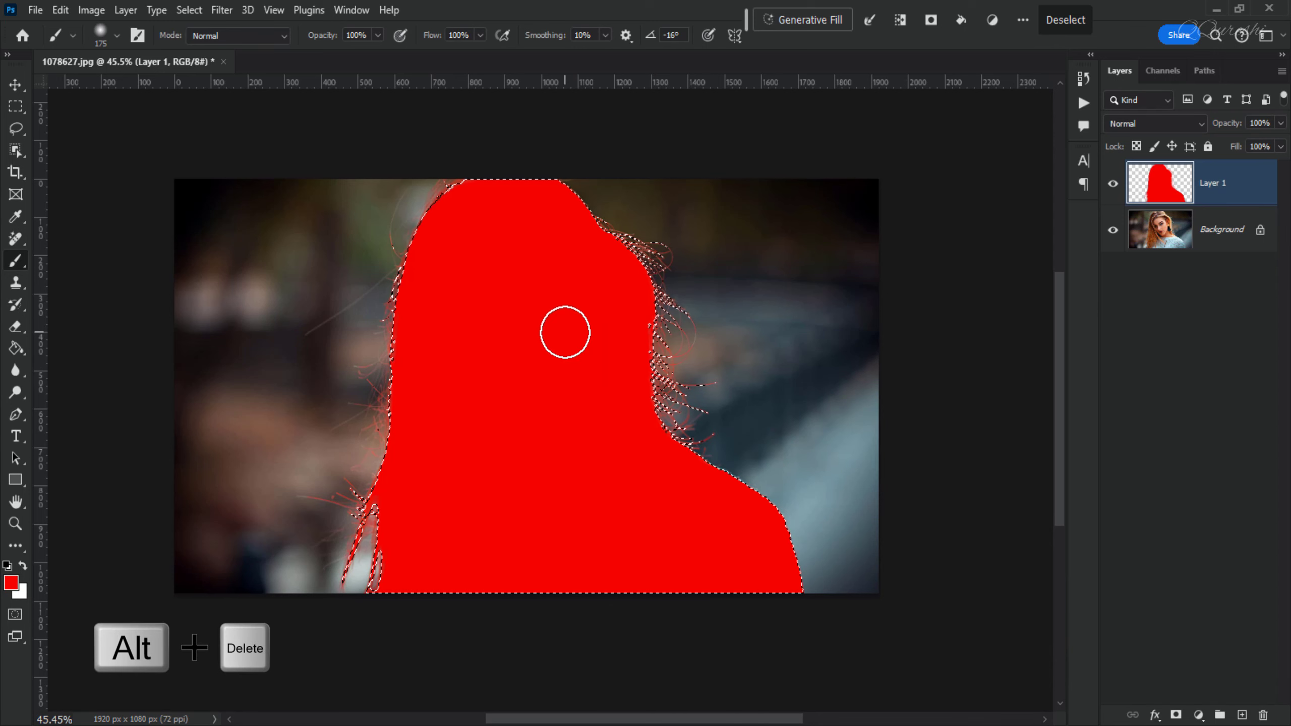
pyautogui.hotkey('ctrl', 'd')
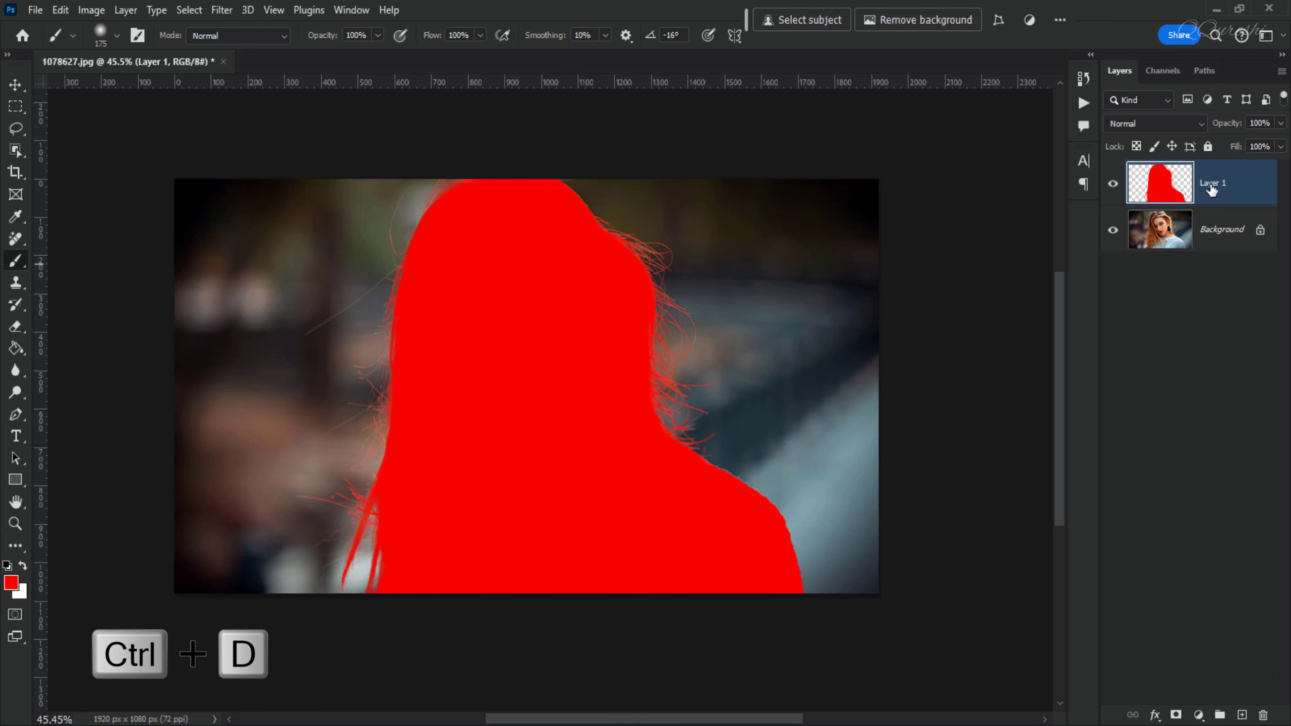
pyautogui.doubleClick(1218, 188)
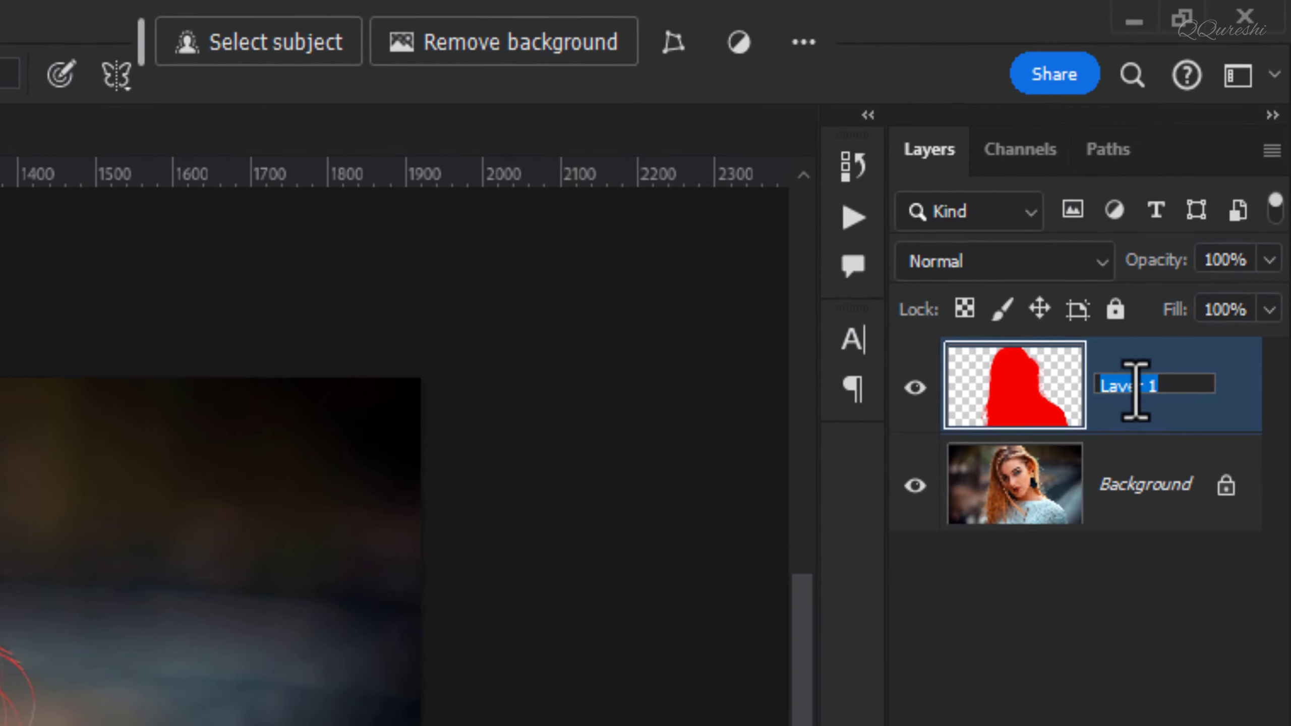
pyautogui.write('brush')
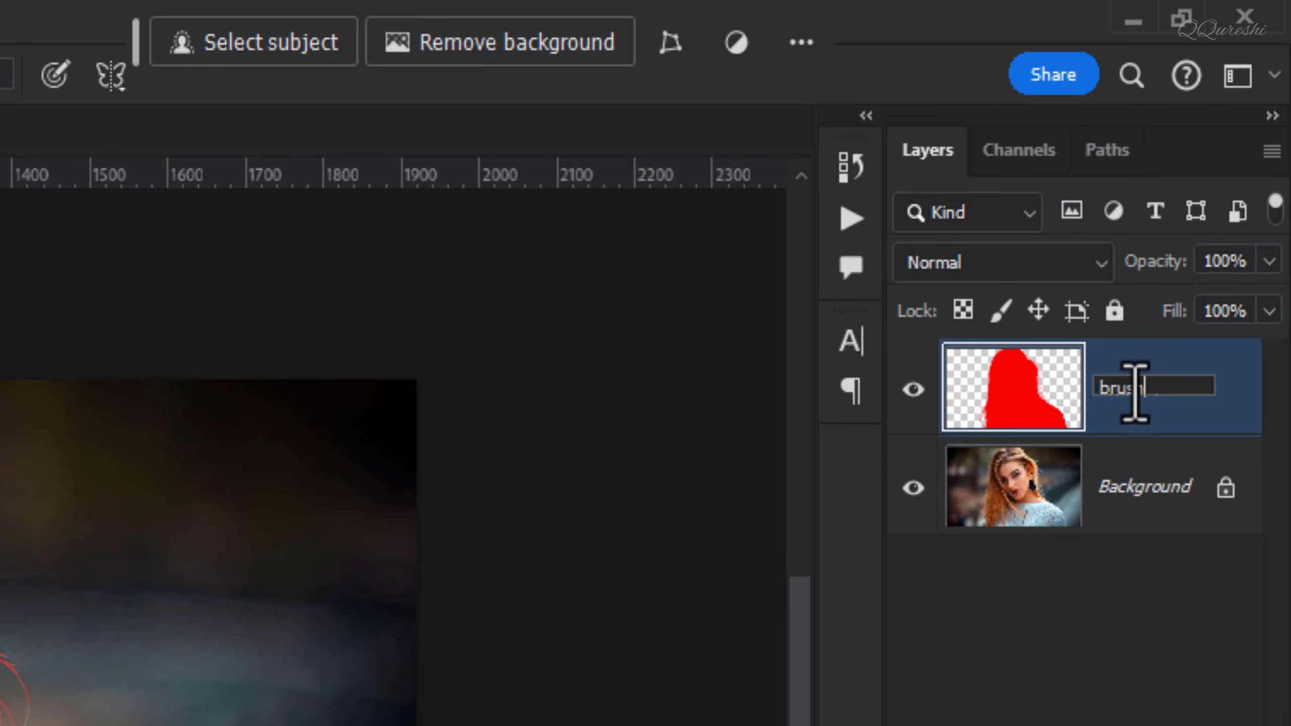
pyautogui.press('Return')
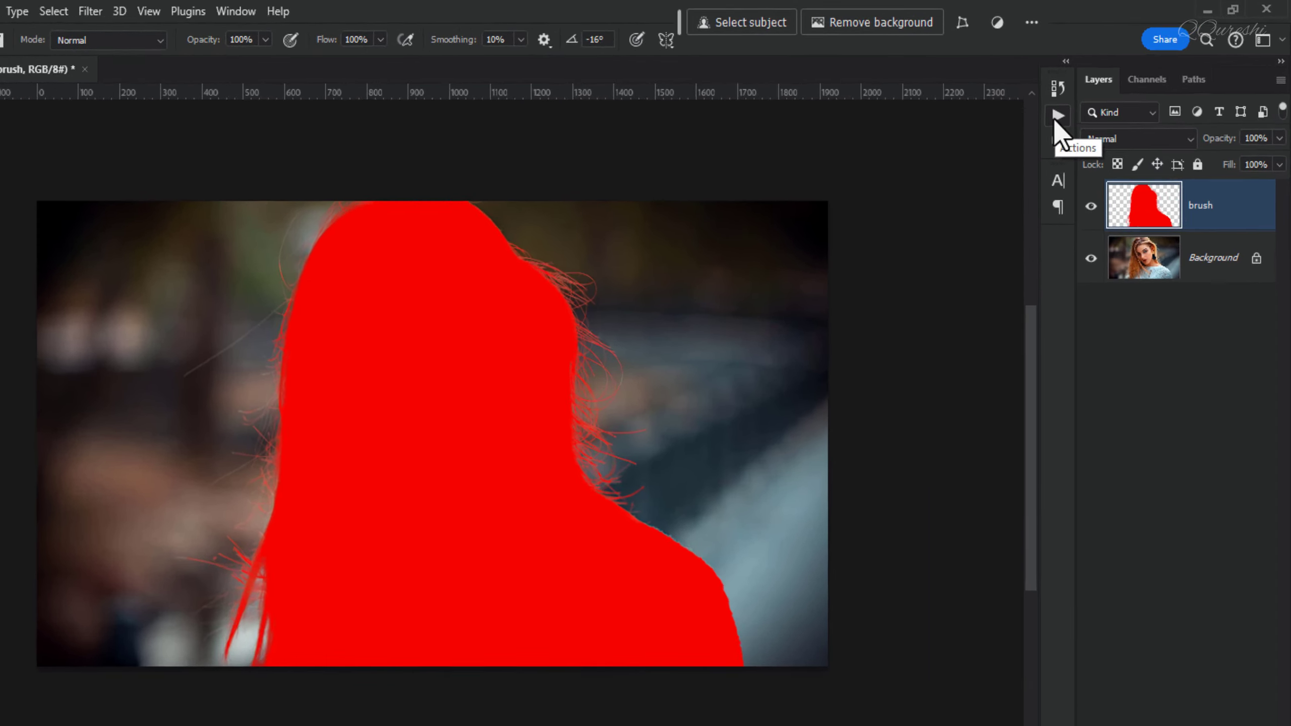
# Open the Actions panel and select 'effect' in the Dimension - Photoshop Action set.
pyautogui.click(1083, 104)
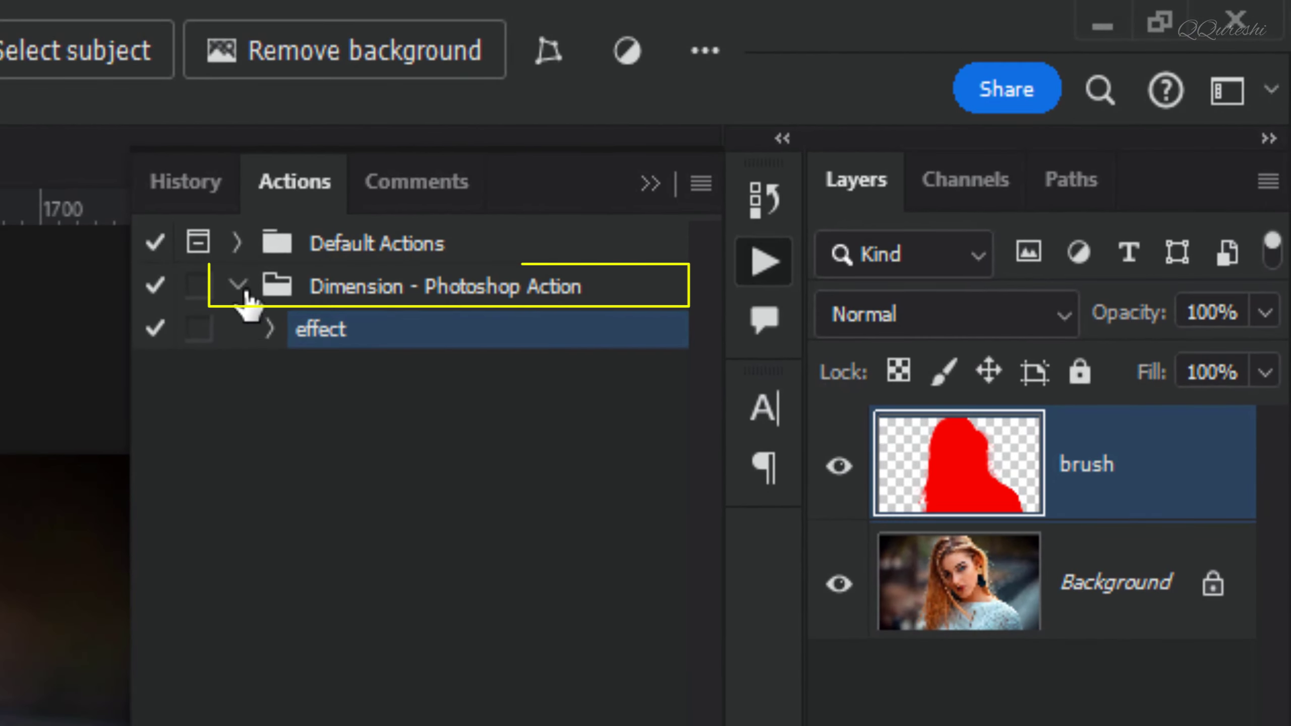
pyautogui.click(239, 286)
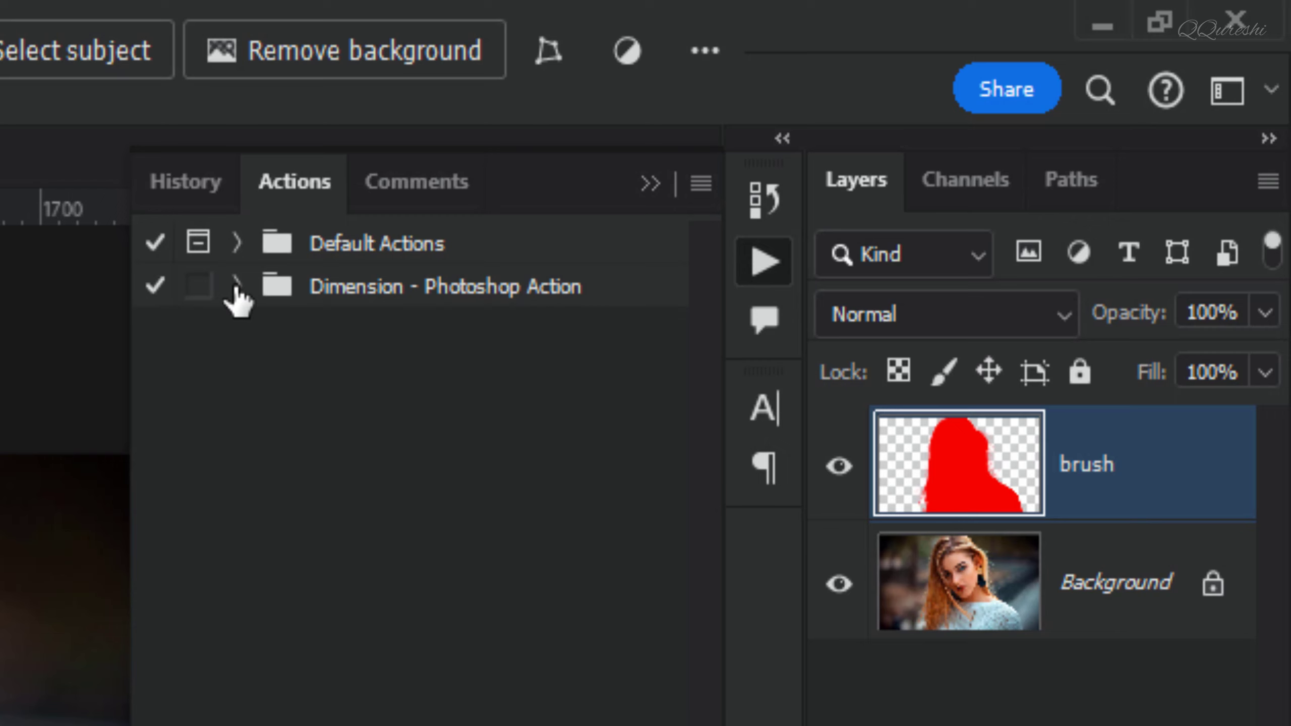
pyautogui.click(235, 286)
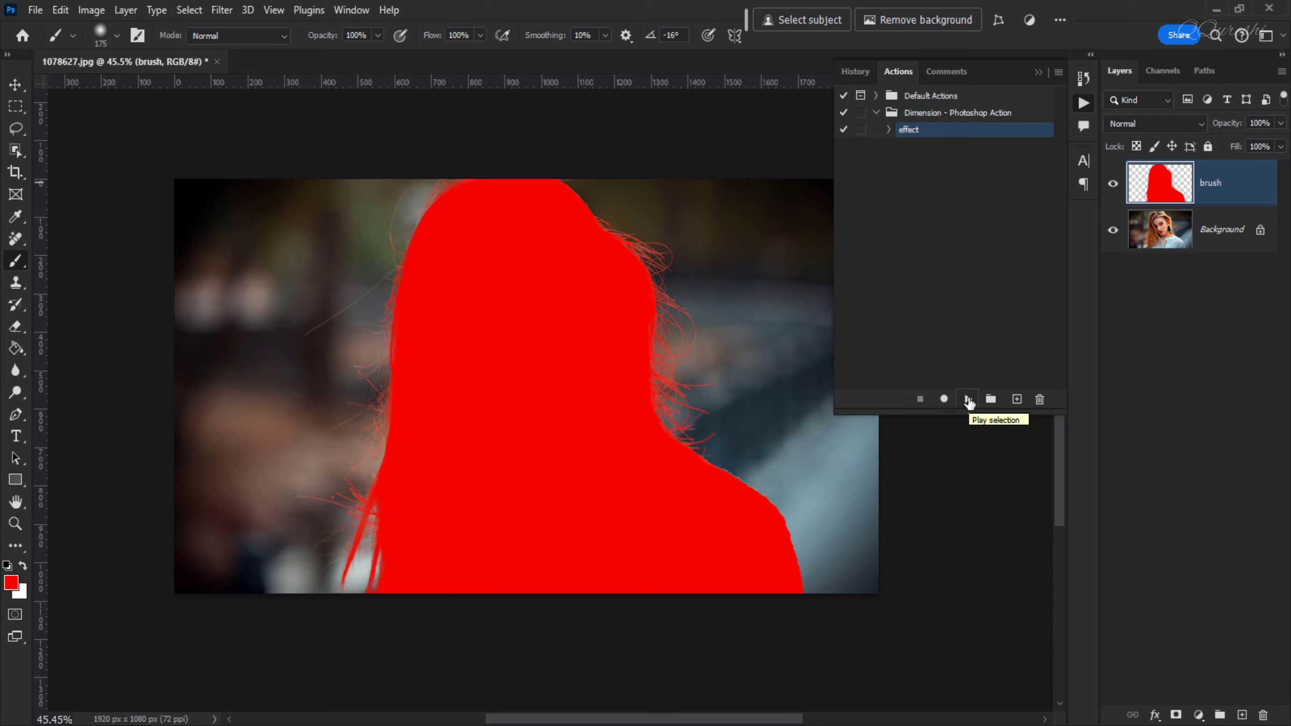
# Play the 'effect' action to build the golden streaked look, then shrink the brush twice.
pyautogui.click(968, 400)
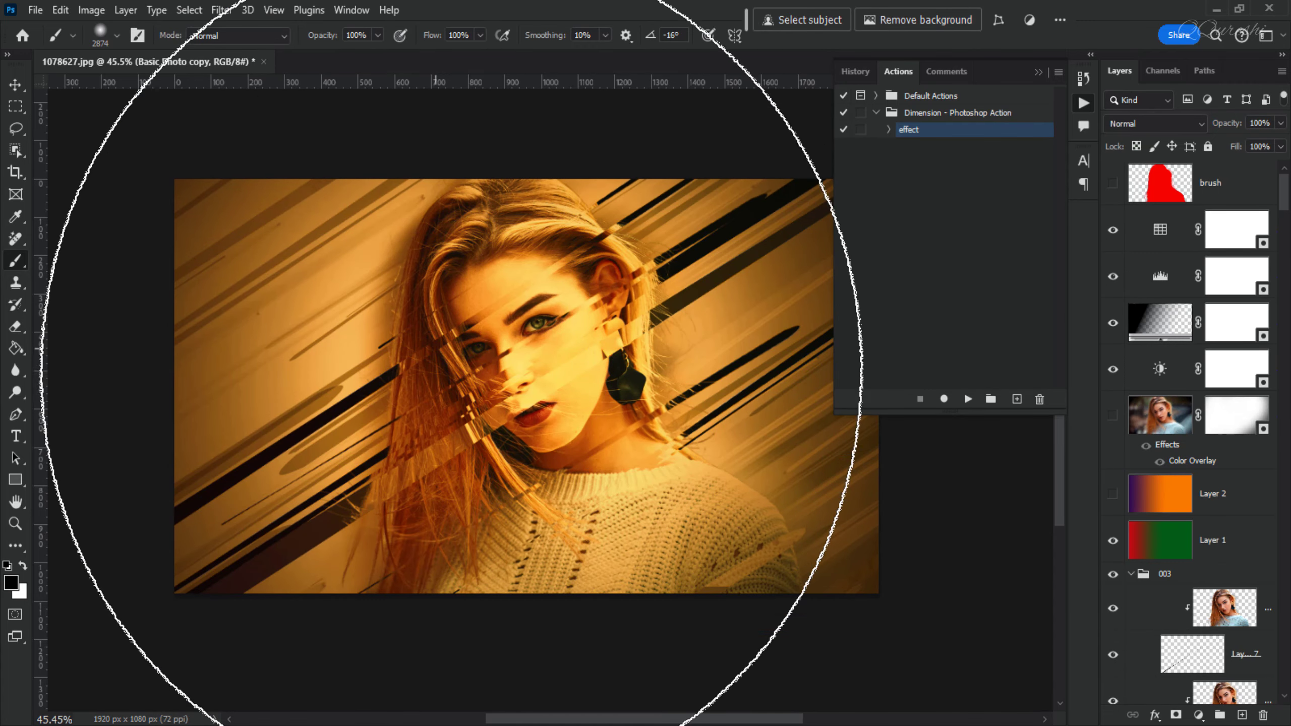
pyautogui.press('[')
pyautogui.press('[')
pyautogui.press('[')
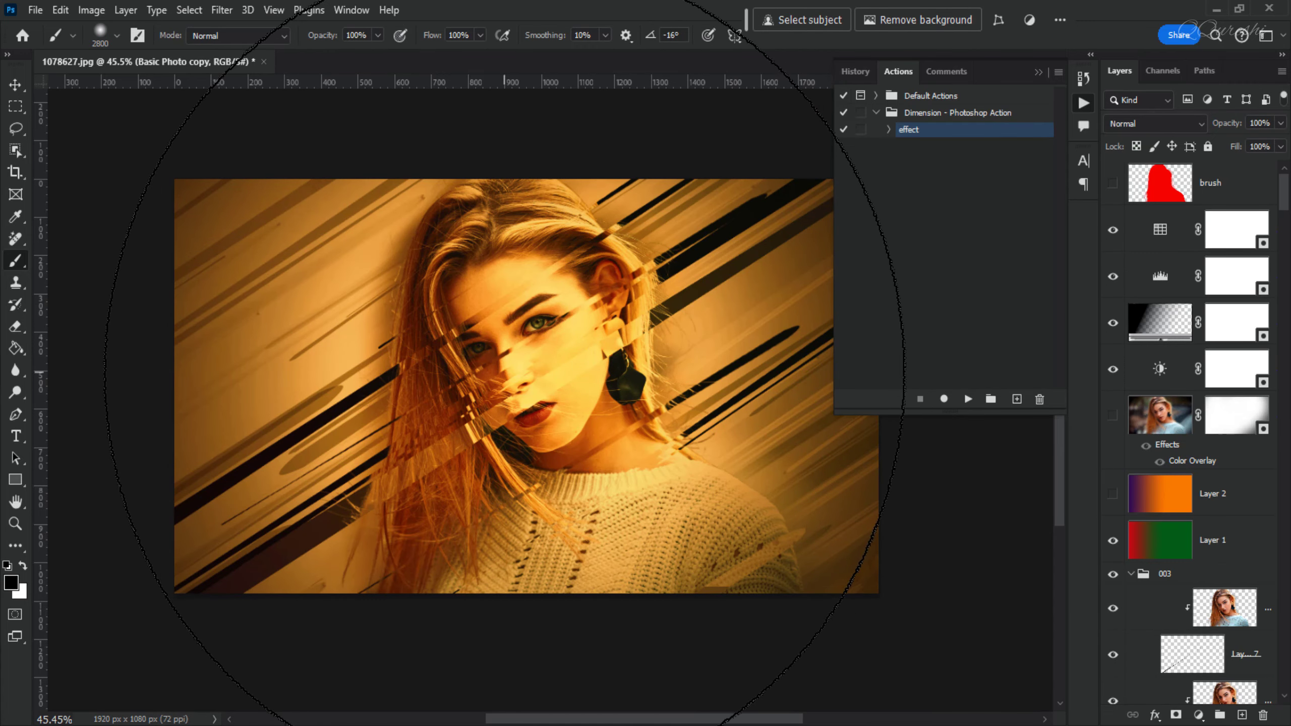
pyautogui.press('[')
pyautogui.press('[')
pyautogui.press('[')
pyautogui.press('[')
pyautogui.press('[')
pyautogui.press('[')
pyautogui.press('[')
pyautogui.press('[')
pyautogui.press('[')
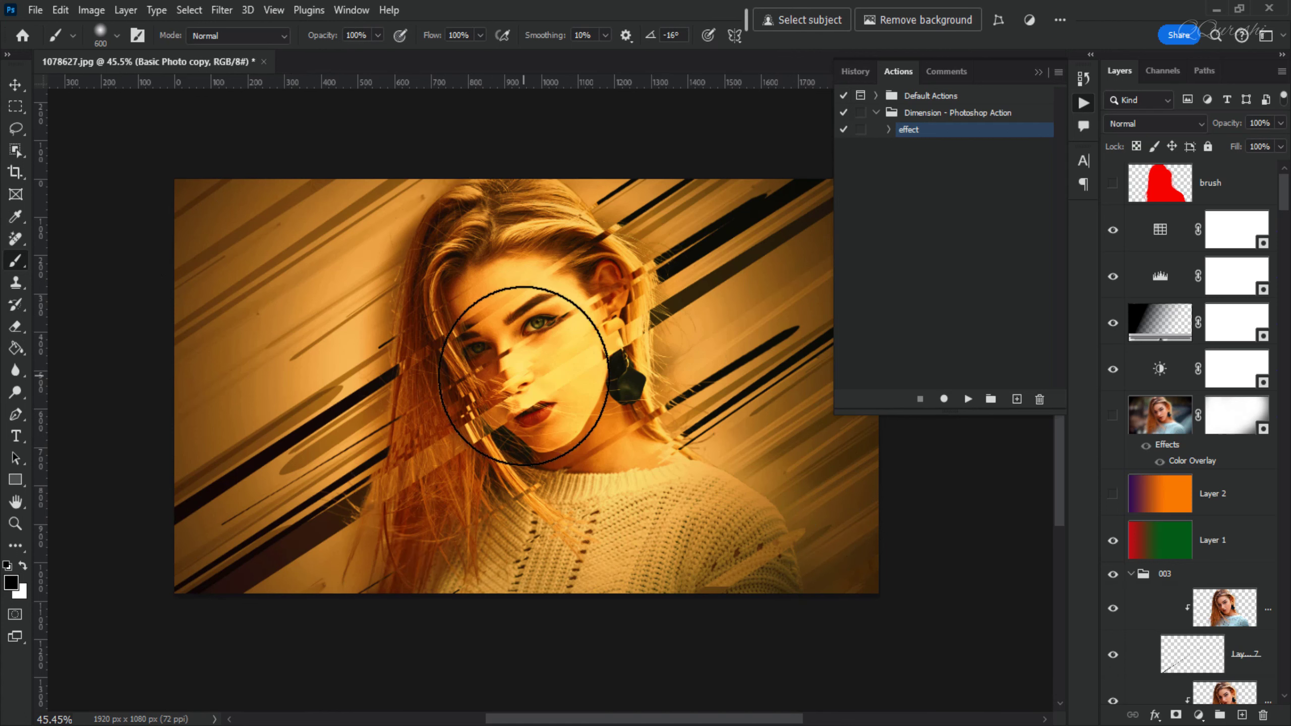
# Close the Actions panel, preview Basic Photo copy off and on, and collapse groups 003, 002, 001.
pyautogui.click(1039, 73)
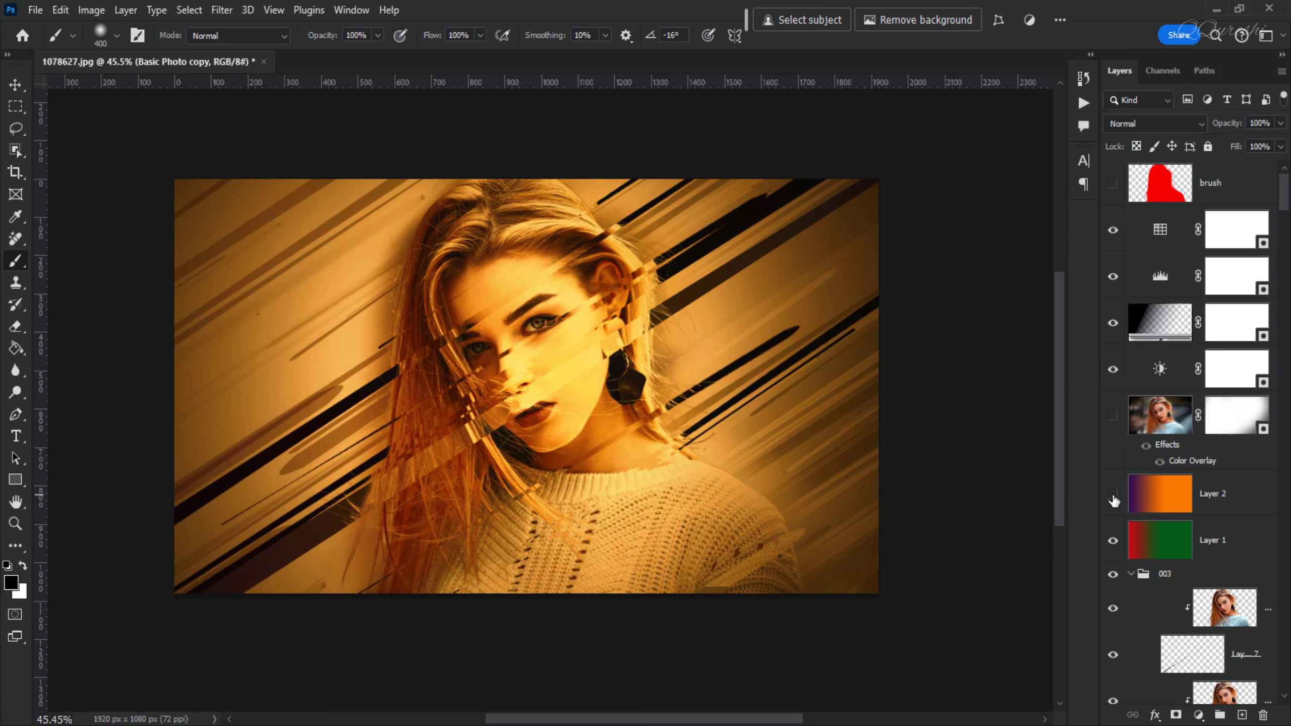
pyautogui.click(1112, 418)
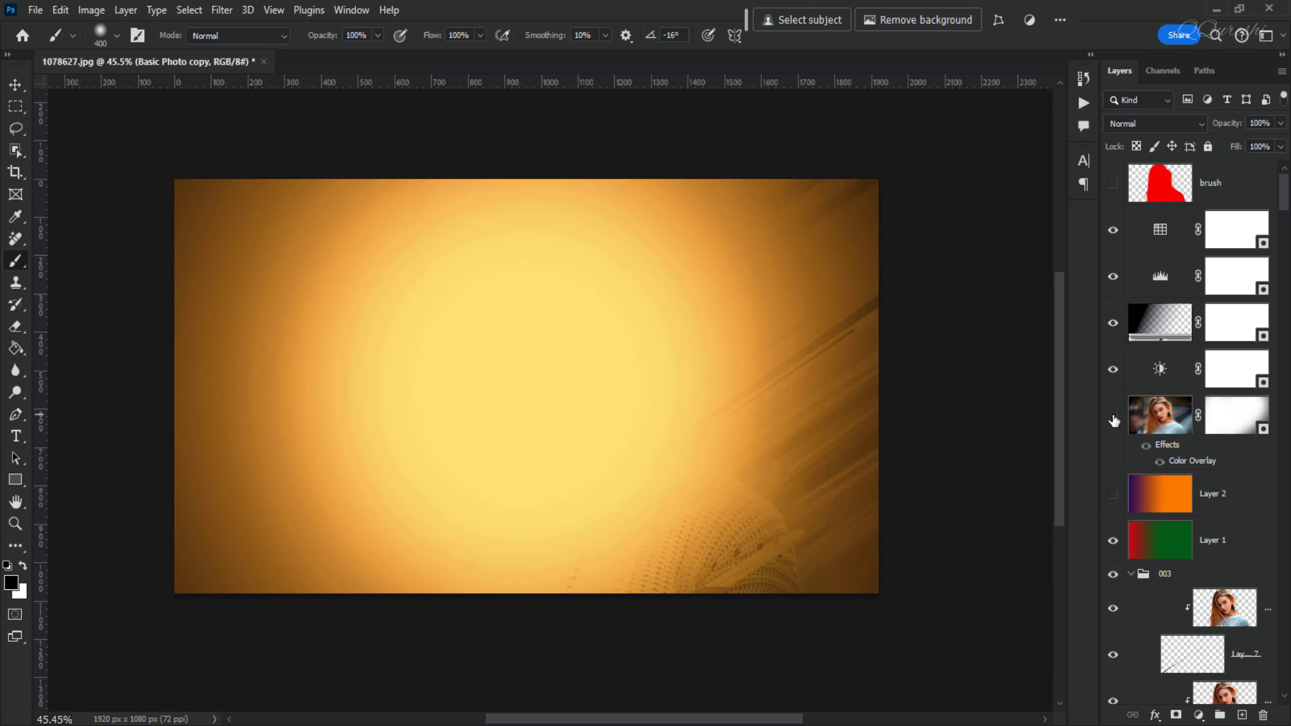
pyautogui.click(1112, 419)
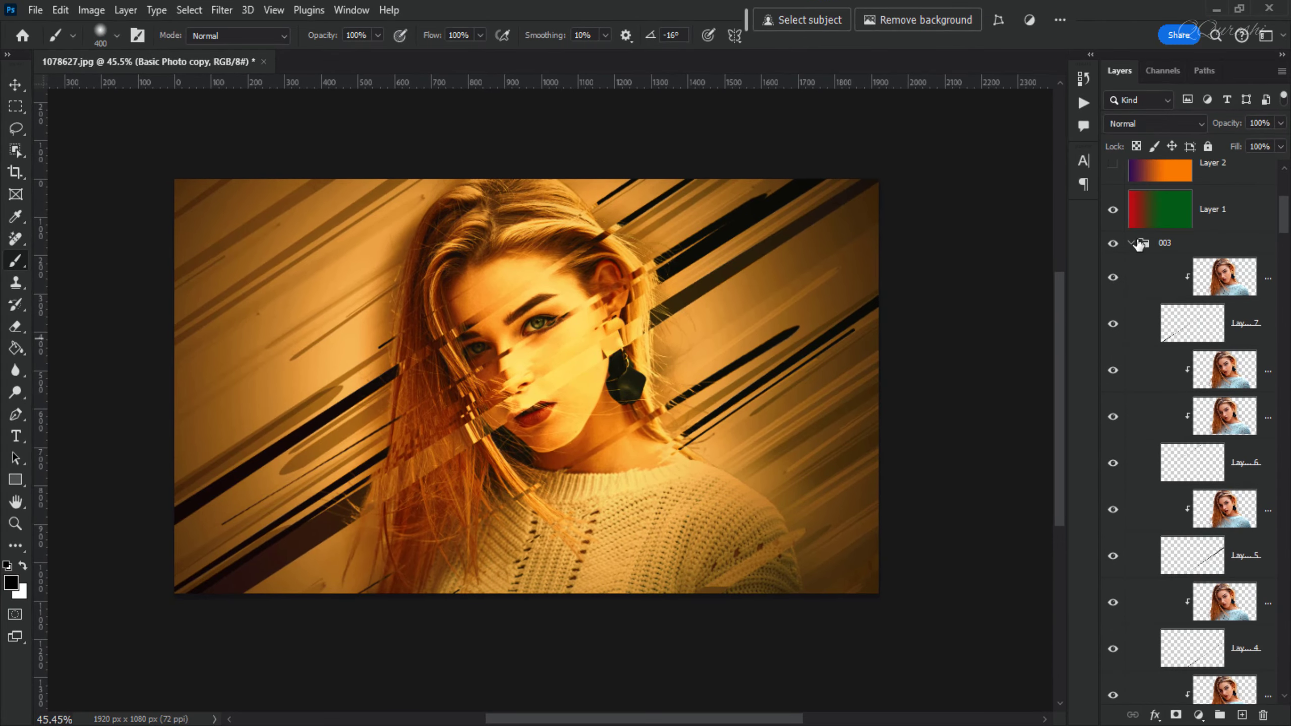
pyautogui.click(1132, 243)
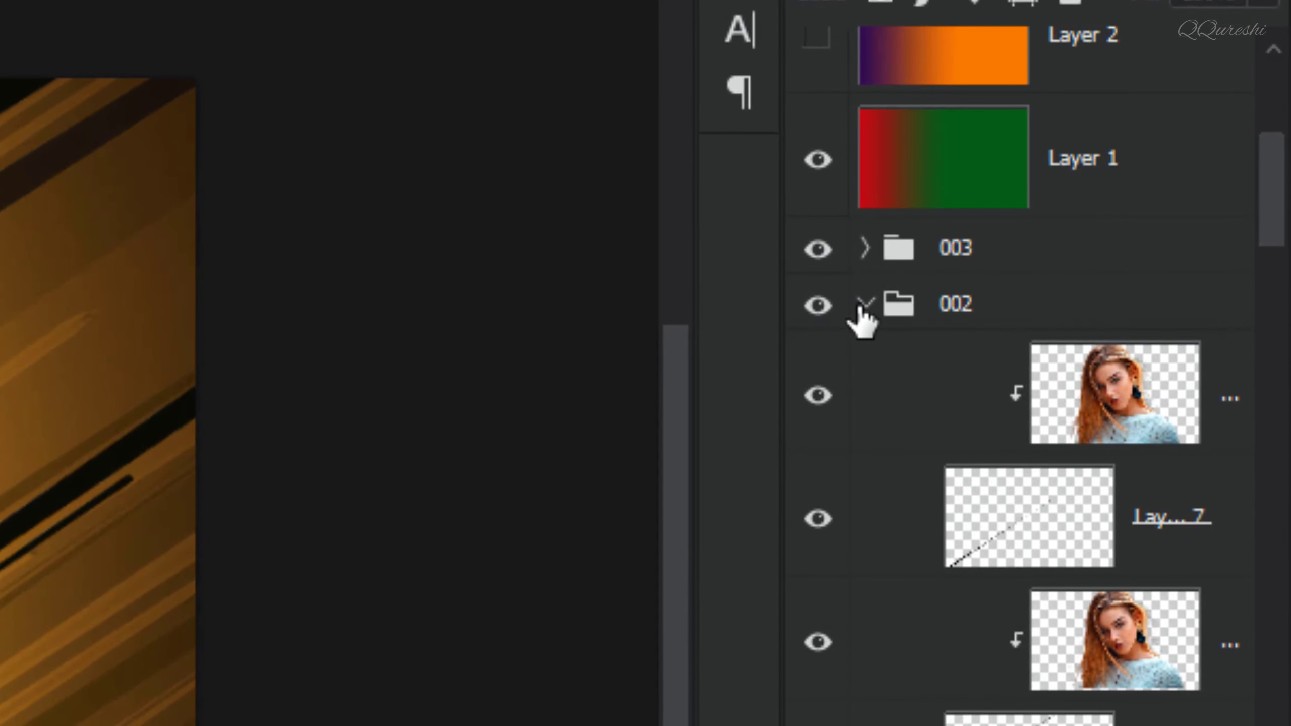
pyautogui.click(862, 304)
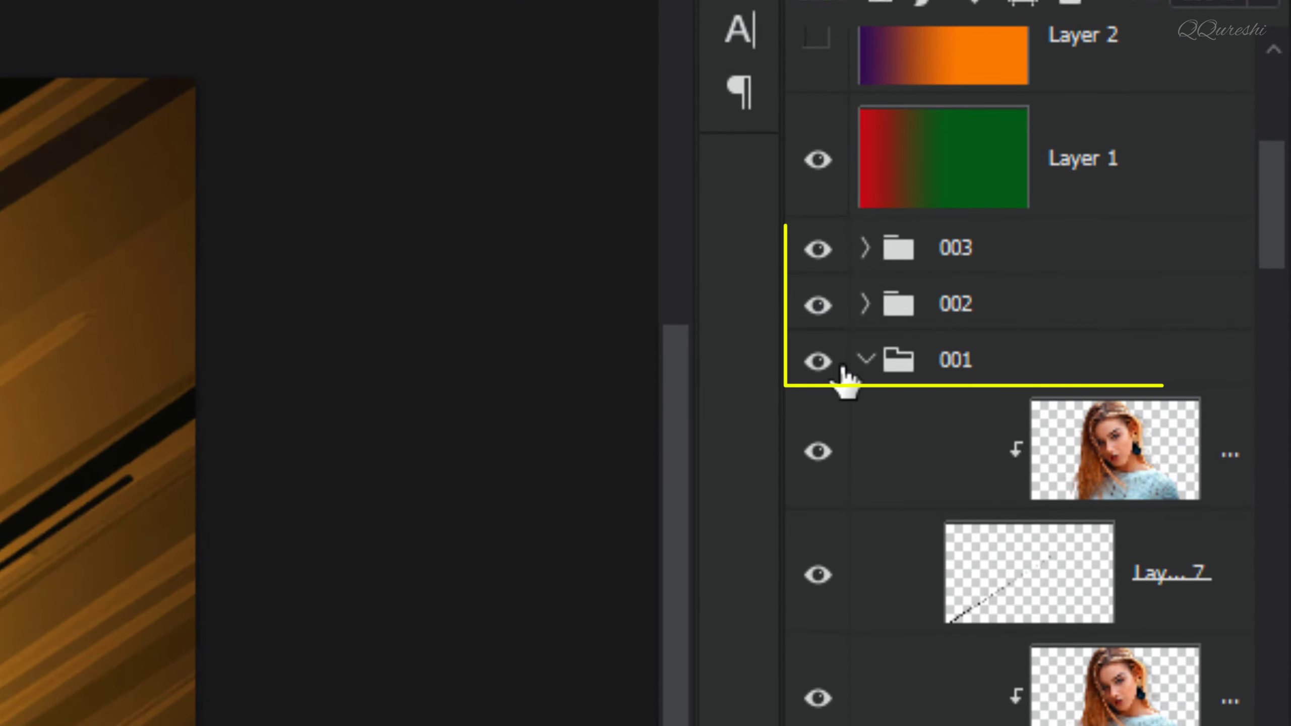
pyautogui.click(864, 360)
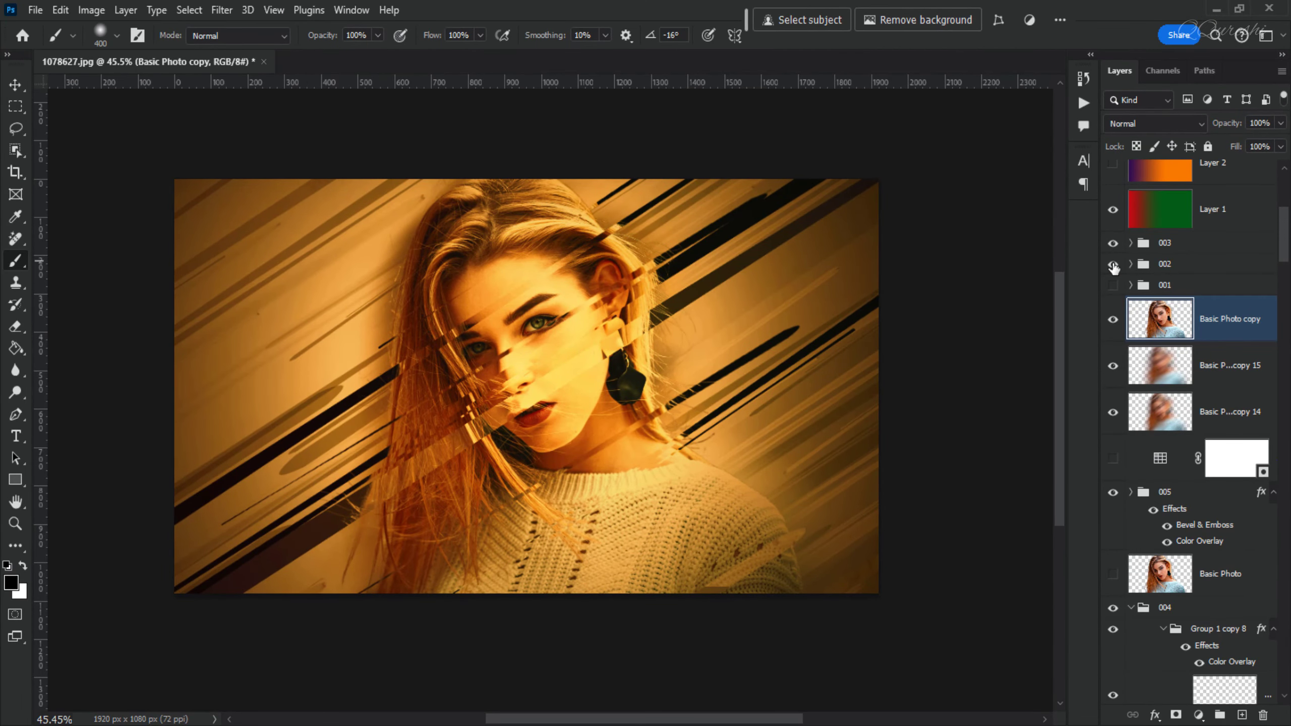
# Add a mask to group 003 and paint black over her lower face with a 125 px brush.
pyautogui.click(1178, 246)
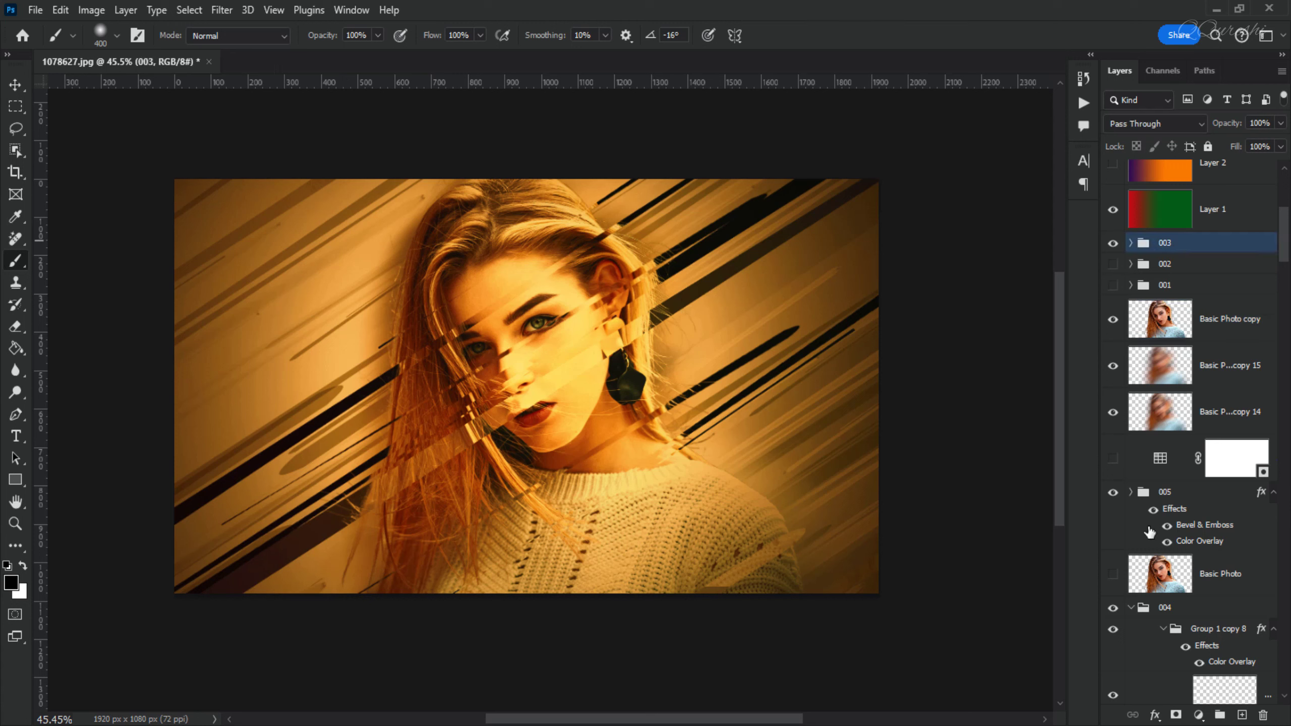
pyautogui.click(1176, 716)
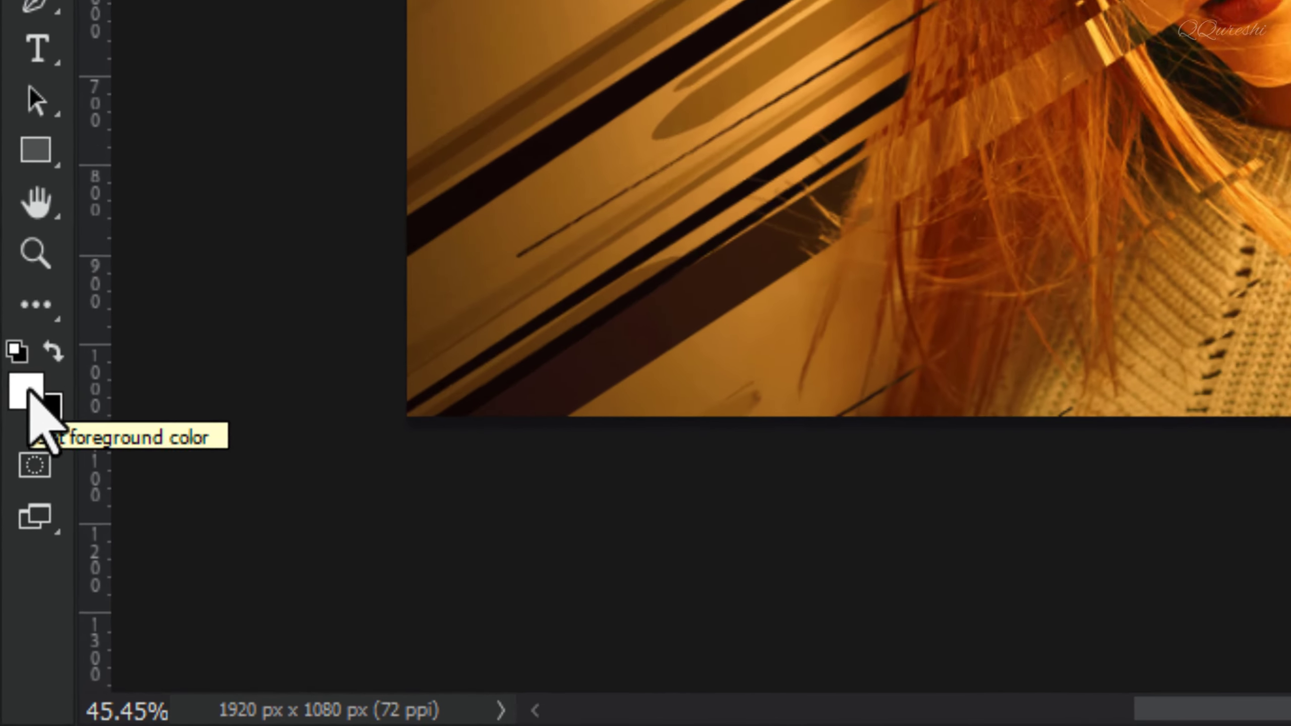
pyautogui.press('x')
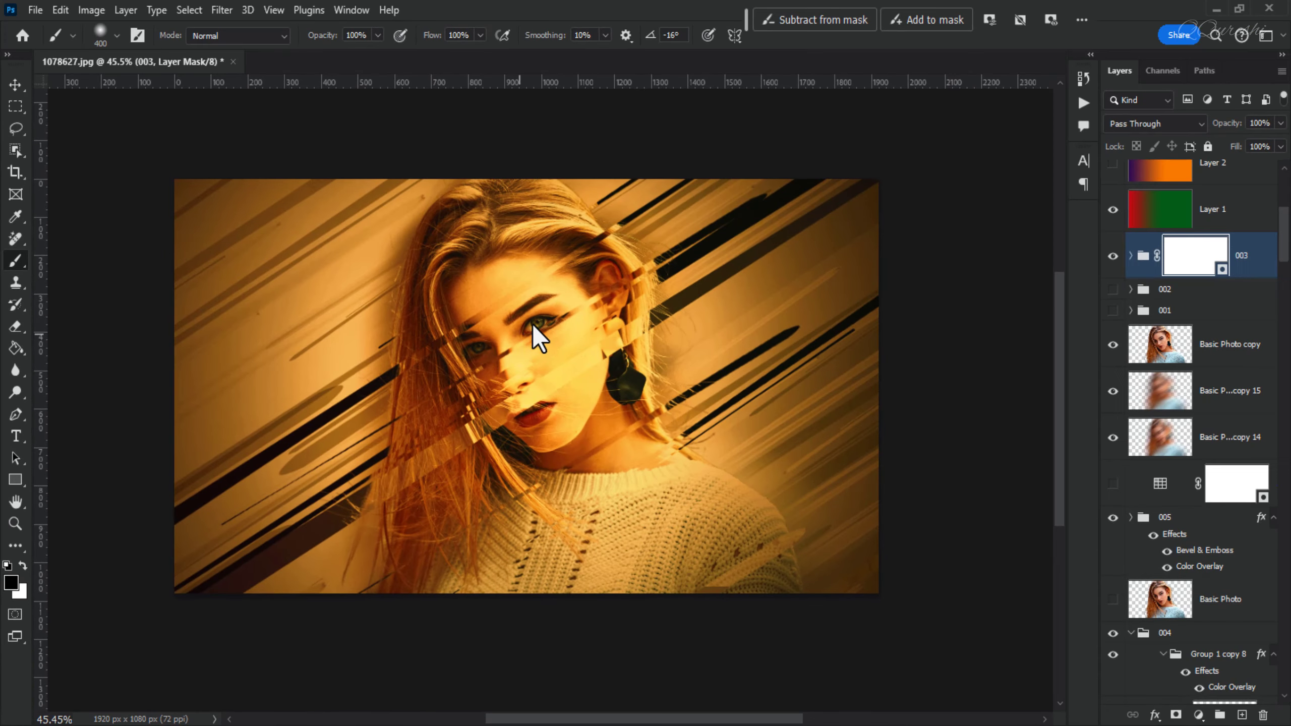
pyautogui.press('[')
pyautogui.press('[')
pyautogui.press('[')
pyautogui.press('[')
pyautogui.press('[')
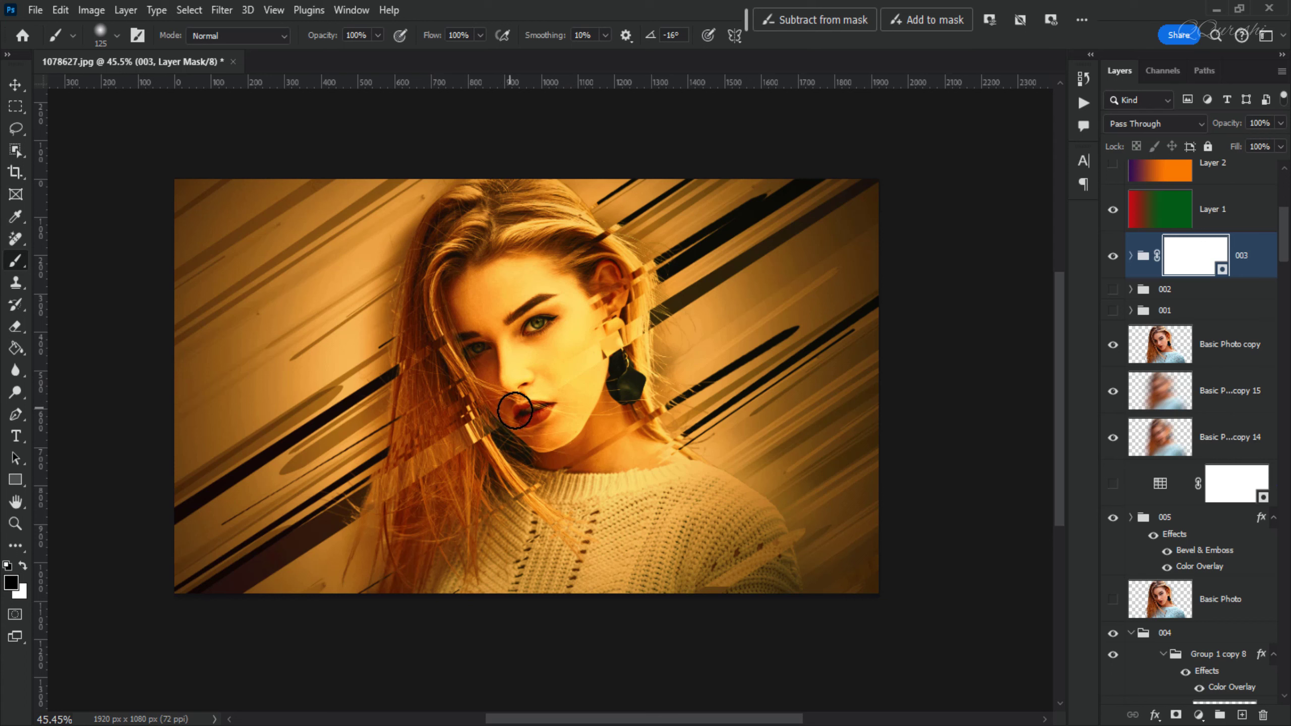
pyautogui.moveTo(583, 334); pyautogui.dragTo(562, 274)
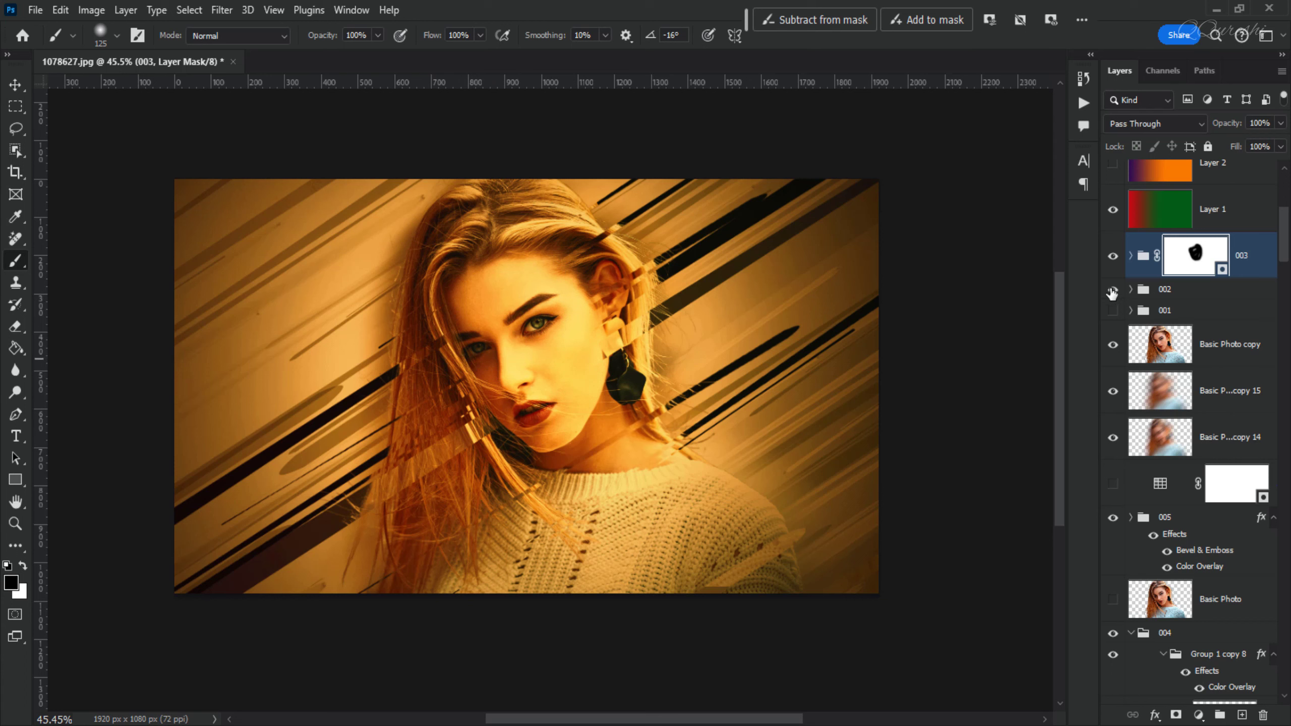
# Add a layer mask to group 002 and paint black over the face.
pyautogui.click(1178, 292)
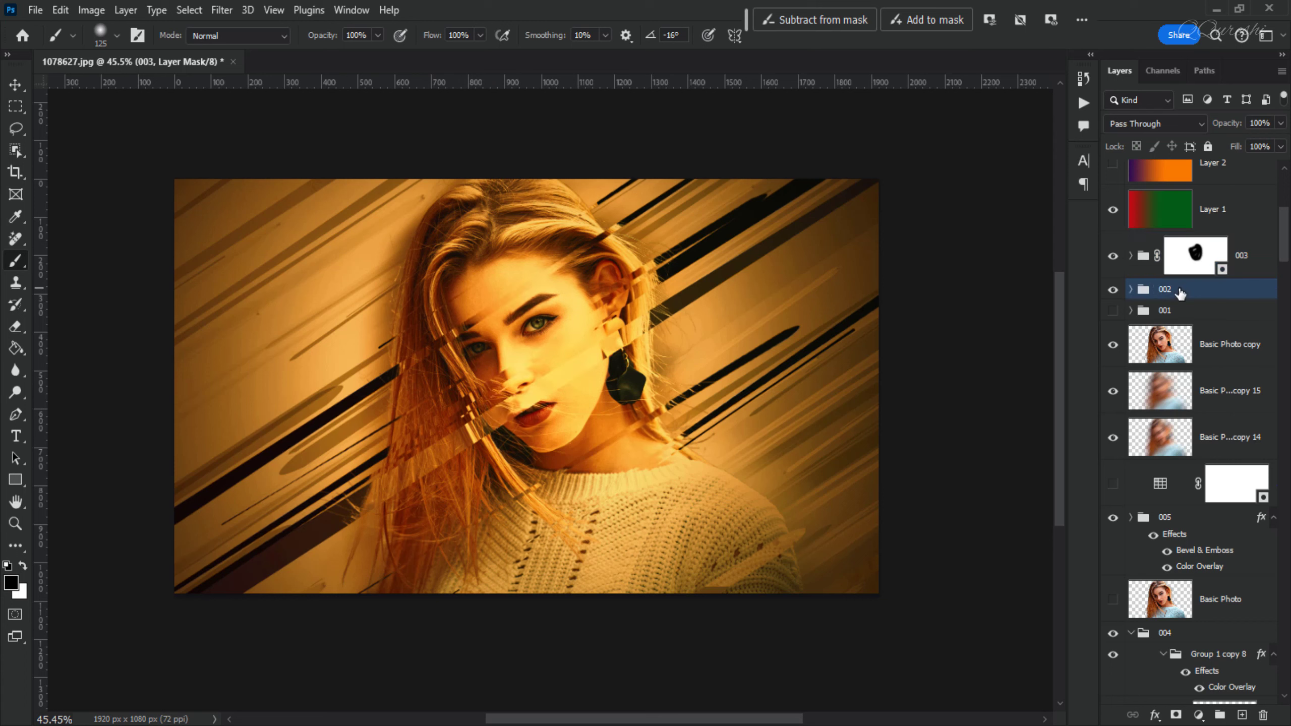
pyautogui.click(1175, 714)
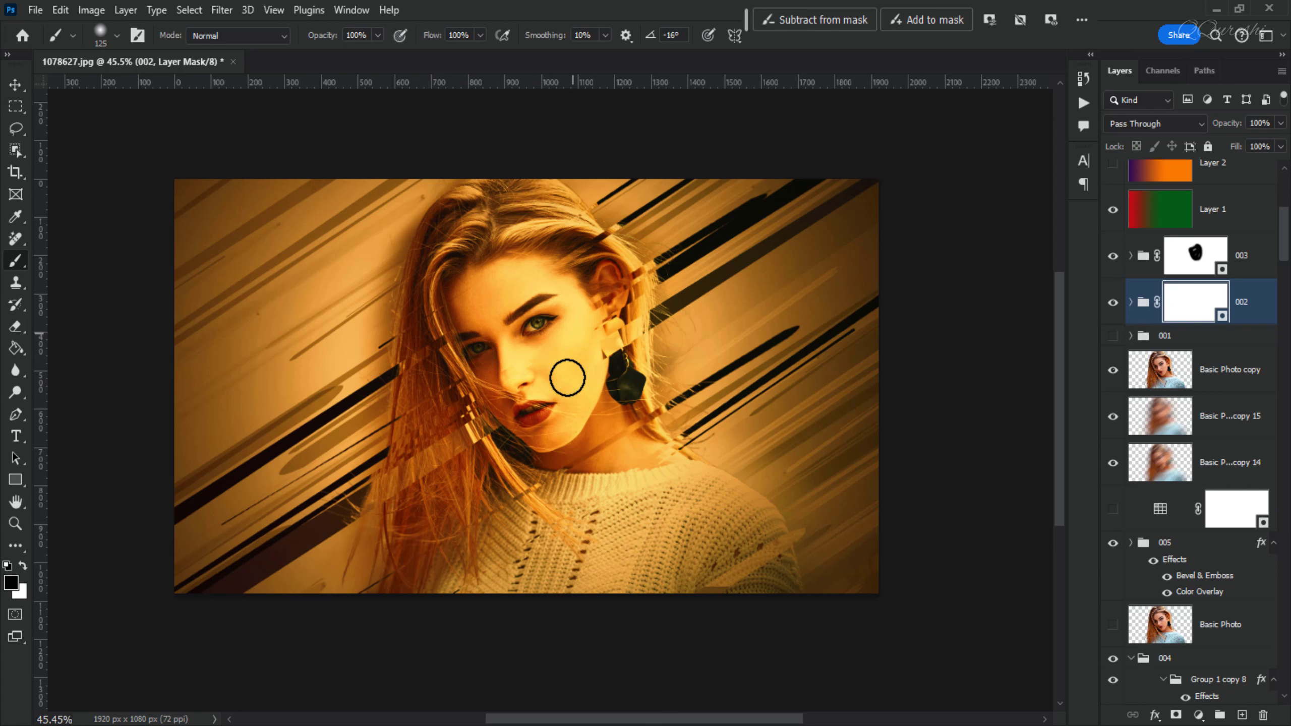
pyautogui.moveTo(567, 378)
pyautogui.mouseDown()
pyautogui.moveTo(531, 417)
pyautogui.moveTo(468, 327)
pyautogui.moveTo(467, 302)
pyautogui.mouseUp()
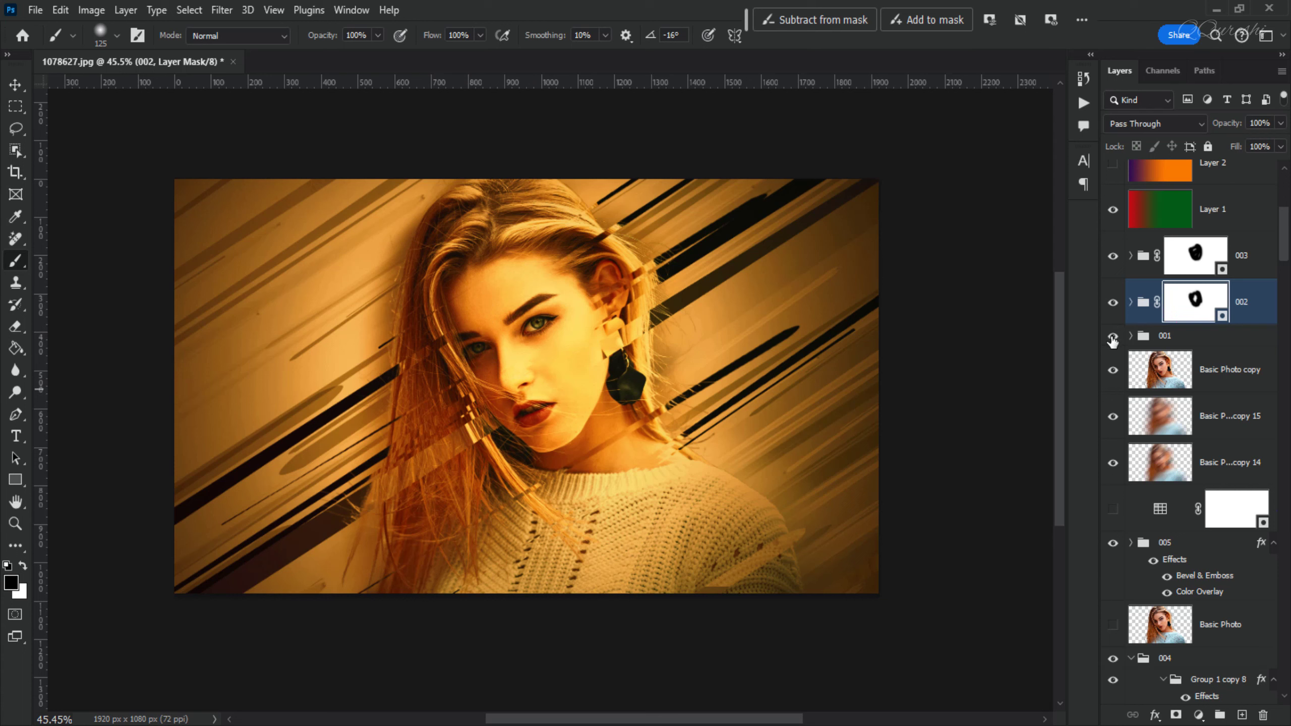
# Show group 001, add a layer mask to it, and paint black over the face.
pyautogui.click(1113, 337)
pyautogui.click(1165, 337)
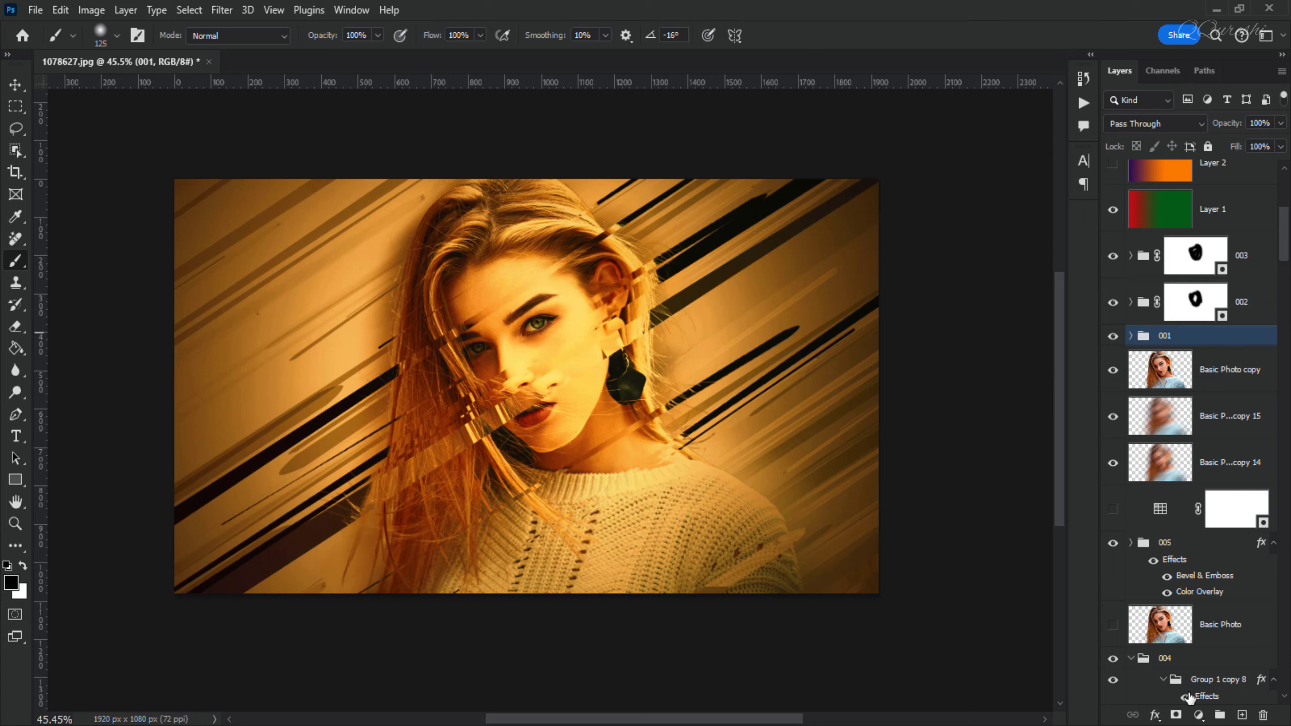
pyautogui.click(1175, 715)
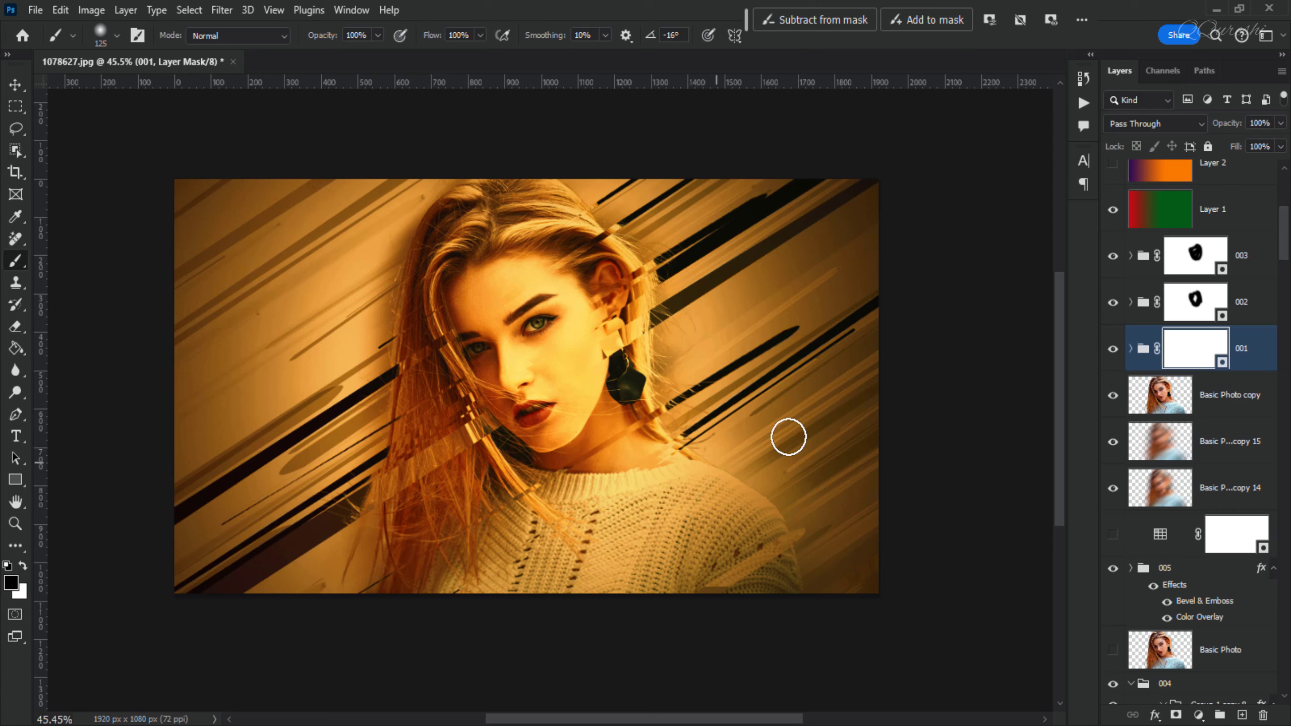
pyautogui.moveTo(407, 268); pyautogui.dragTo(520, 283)
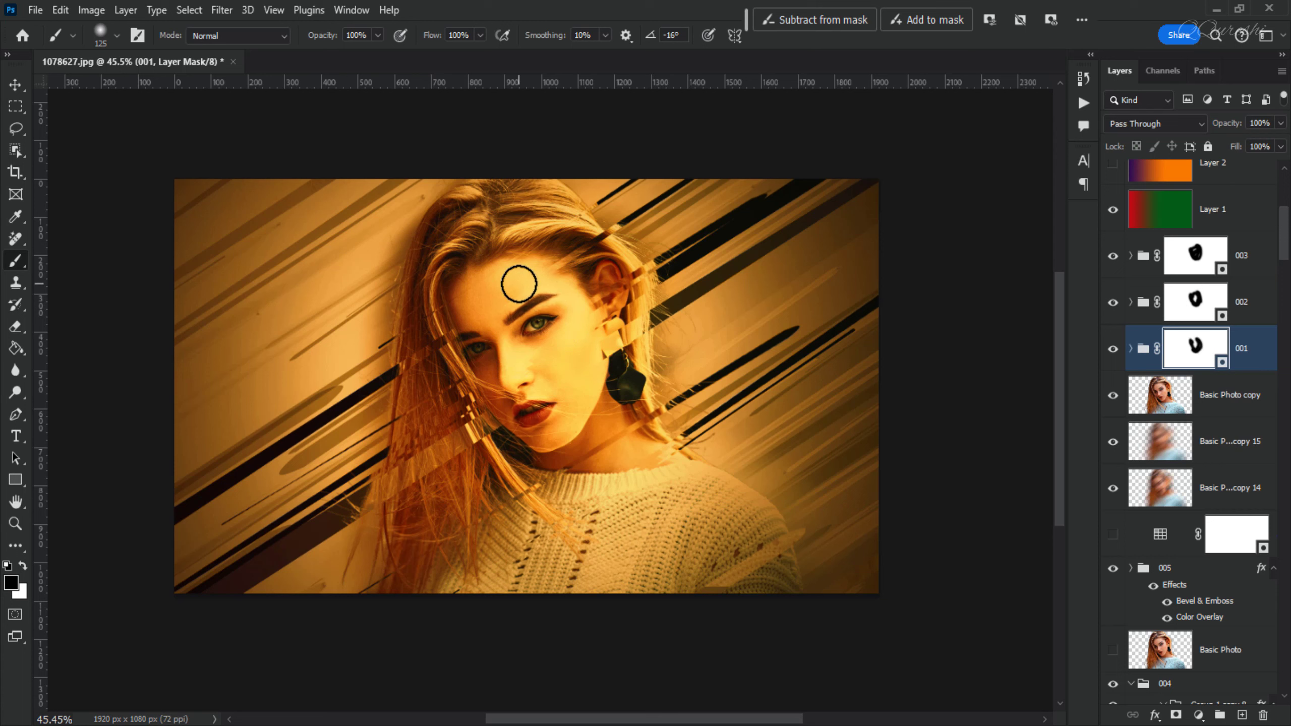
pyautogui.moveTo(1285, 239); pyautogui.dragTo(1128, 691)
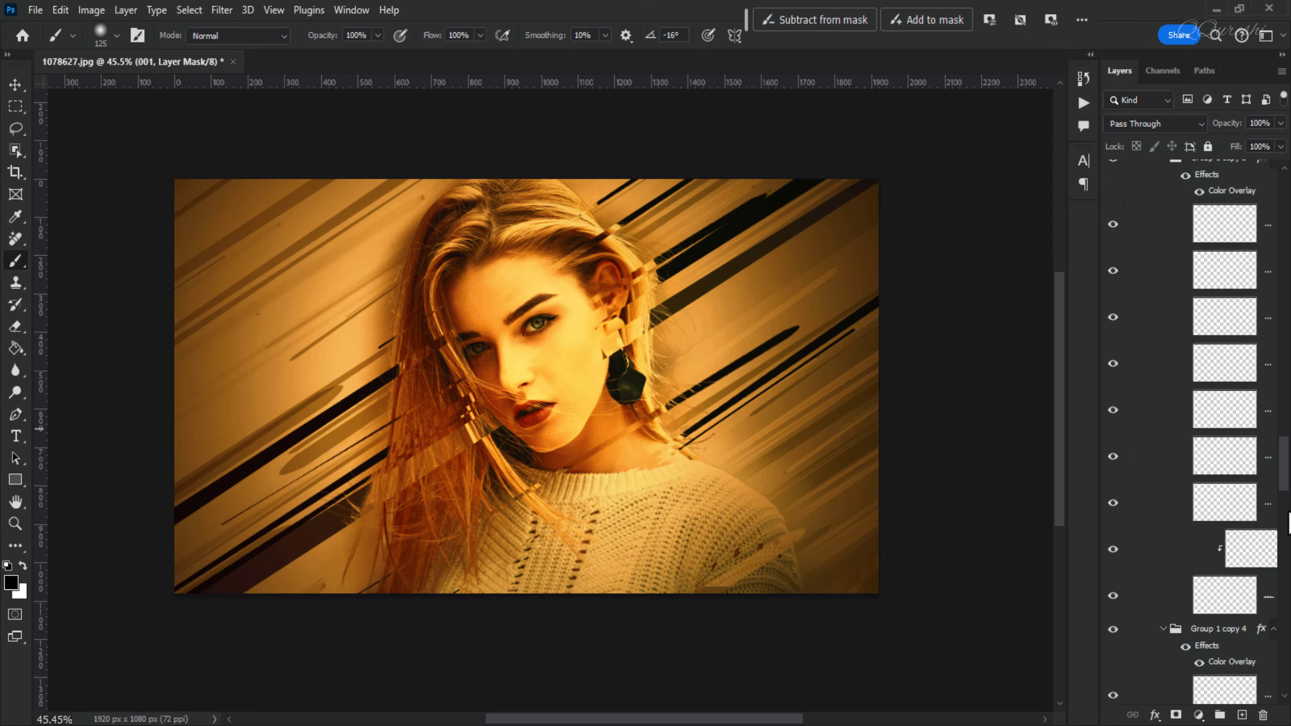
pyautogui.keyDown('alt'); pyautogui.click(1112, 684); pyautogui.keyUp('alt')
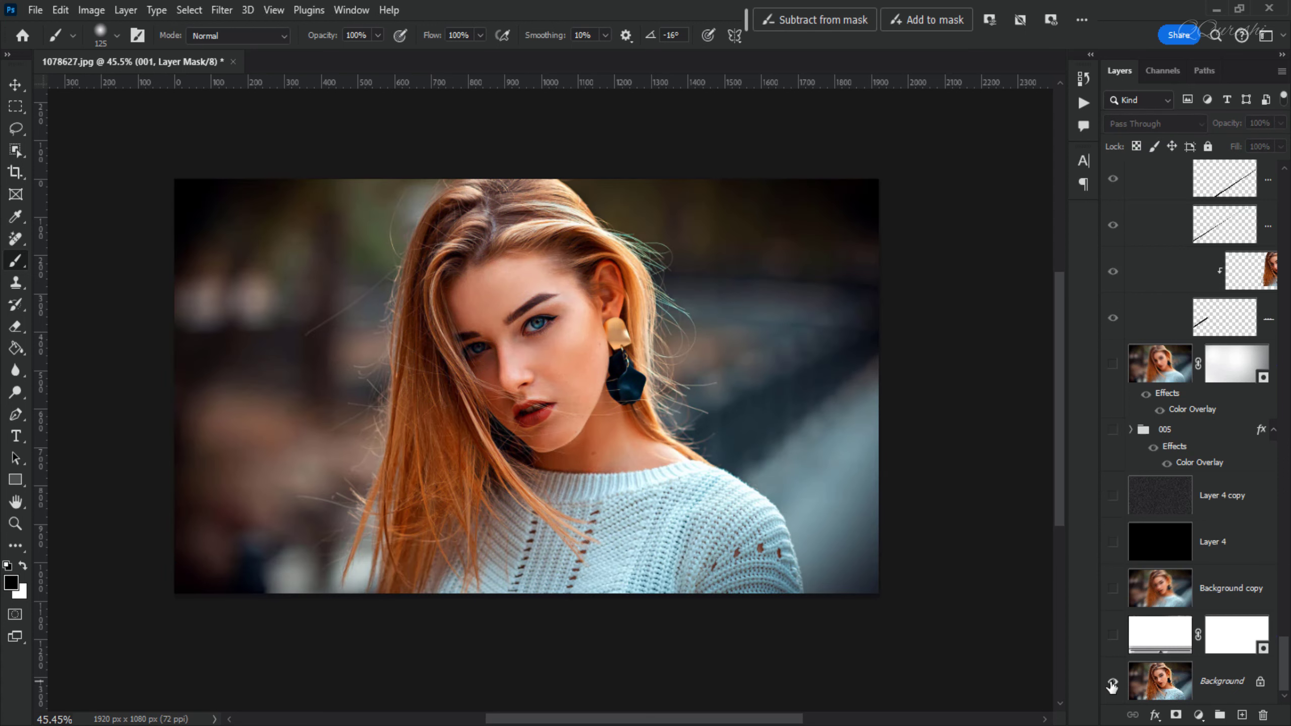
pyautogui.keyDown('alt'); pyautogui.click(1112, 684); pyautogui.keyUp('alt')
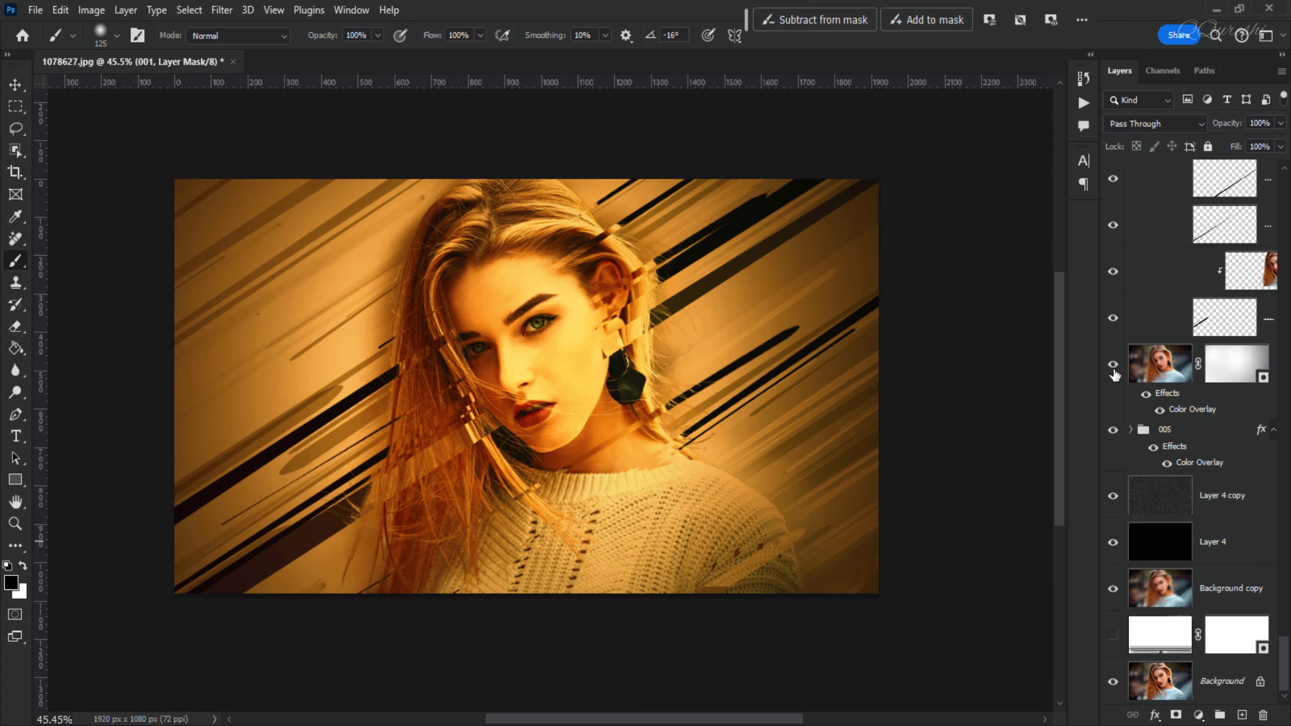
pyautogui.scroll(3, 1123, 363)
pyautogui.scroll(3, 1123, 363)
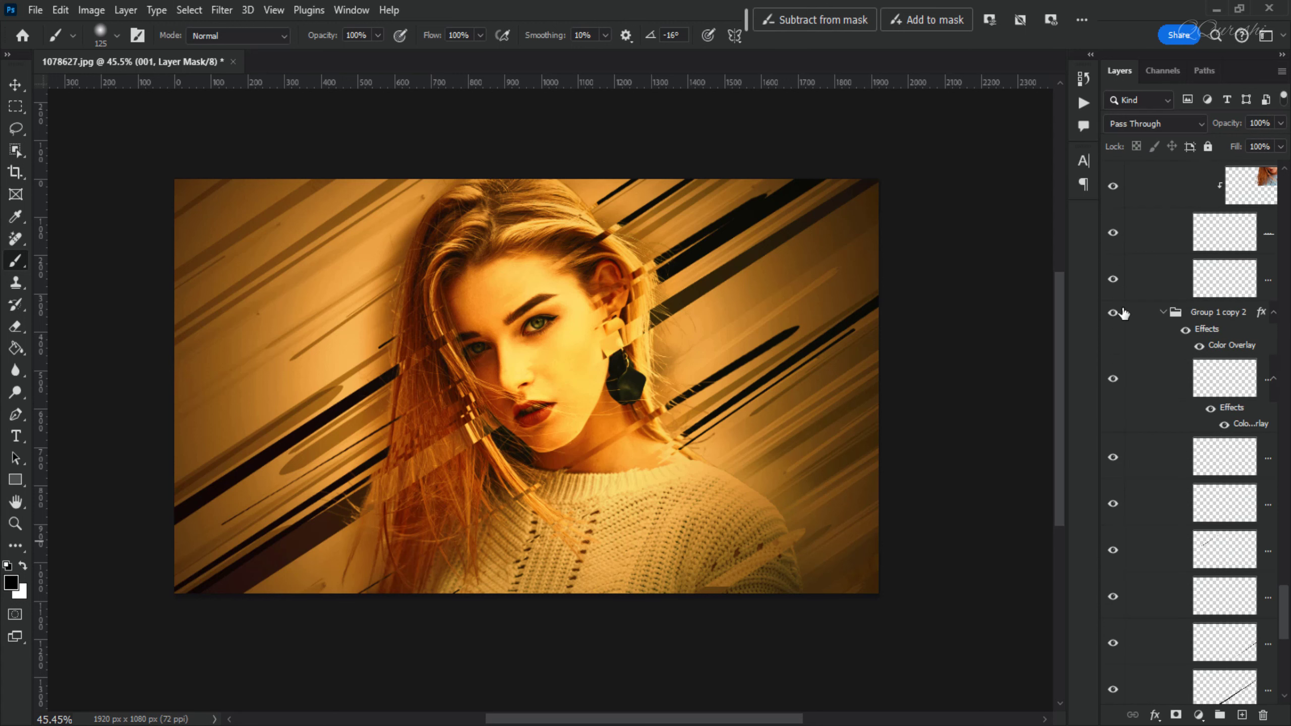
pyautogui.click(1163, 313)
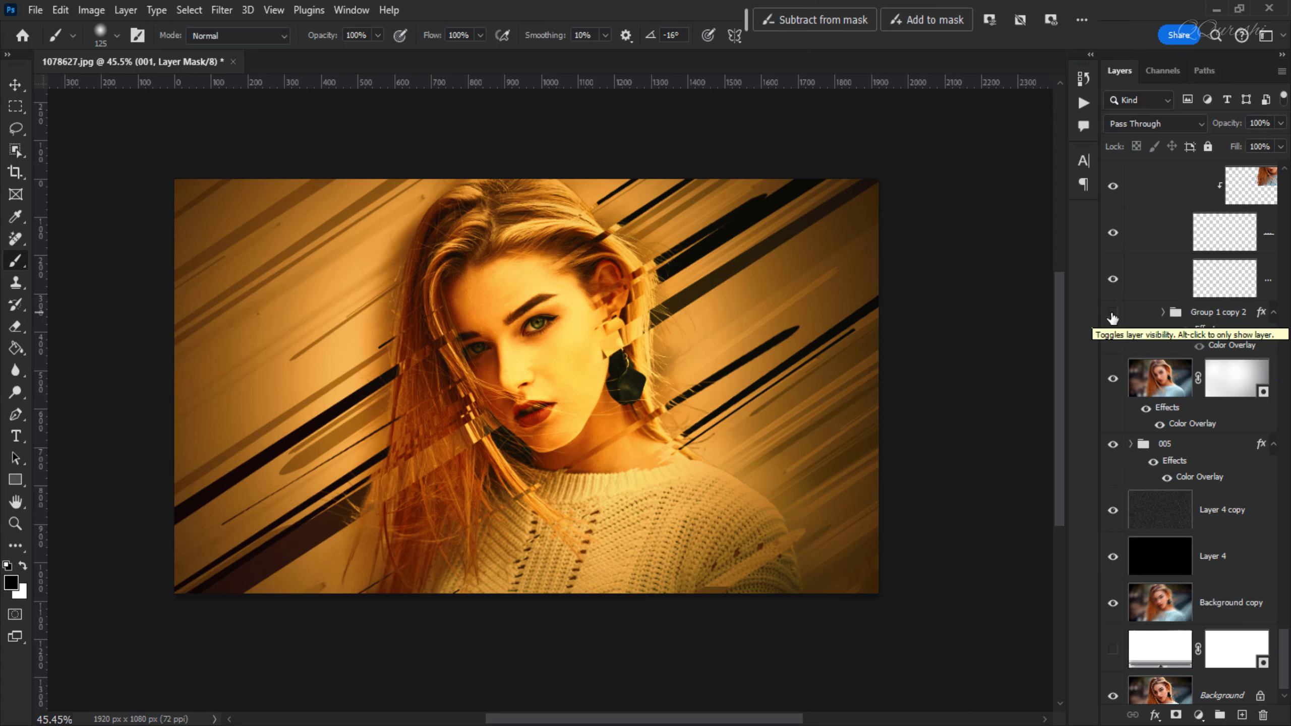
pyautogui.click(1113, 313)
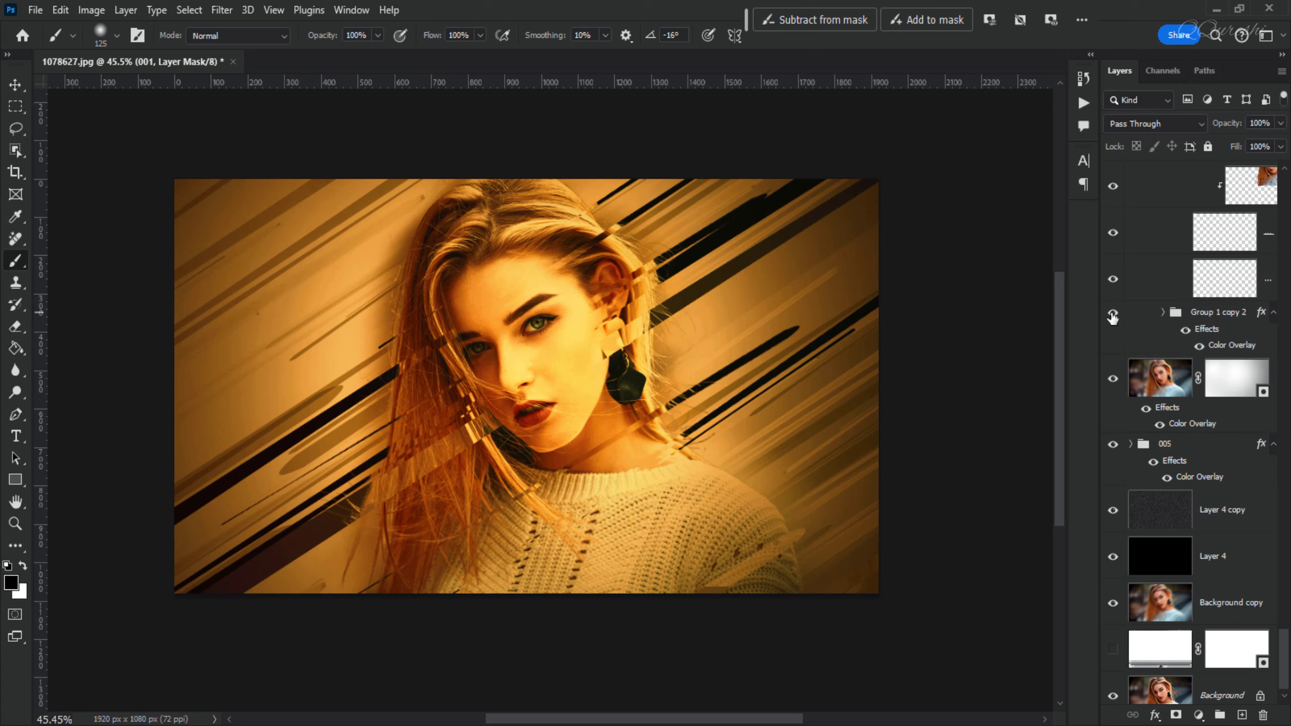
pyautogui.click(1116, 381)
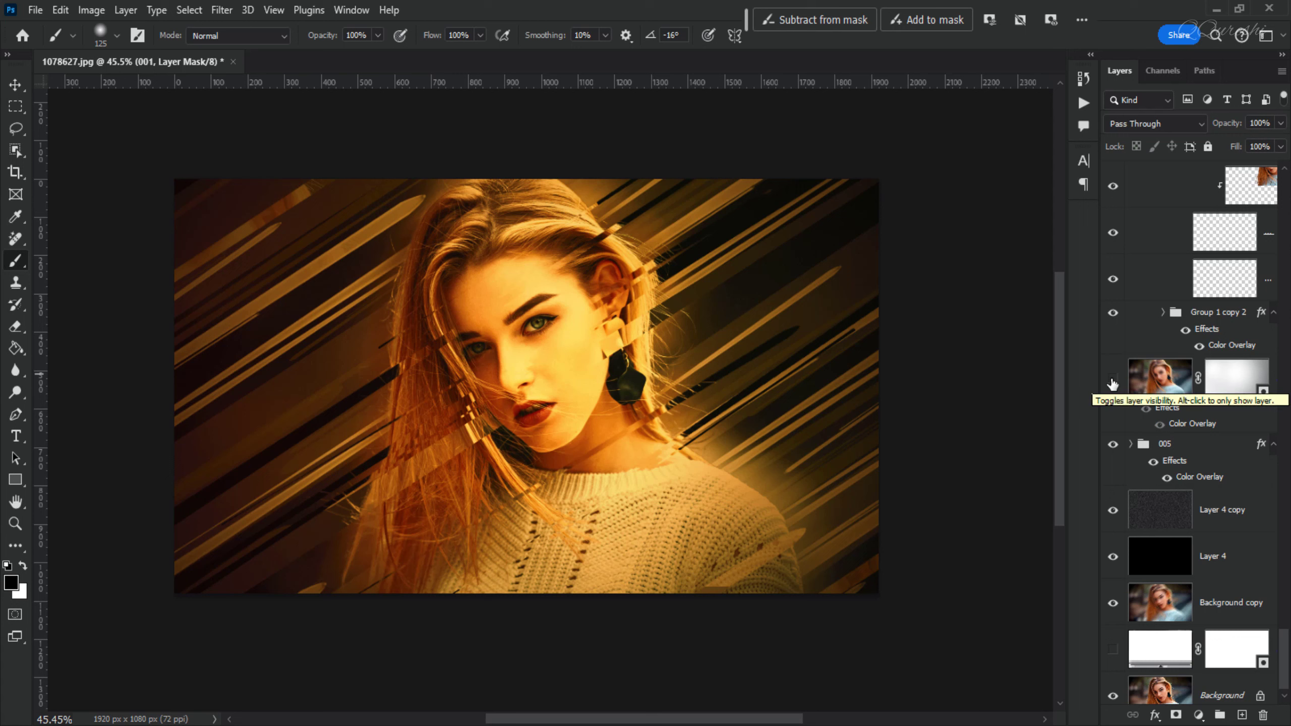
pyautogui.click(1113, 382)
pyautogui.click(1112, 382)
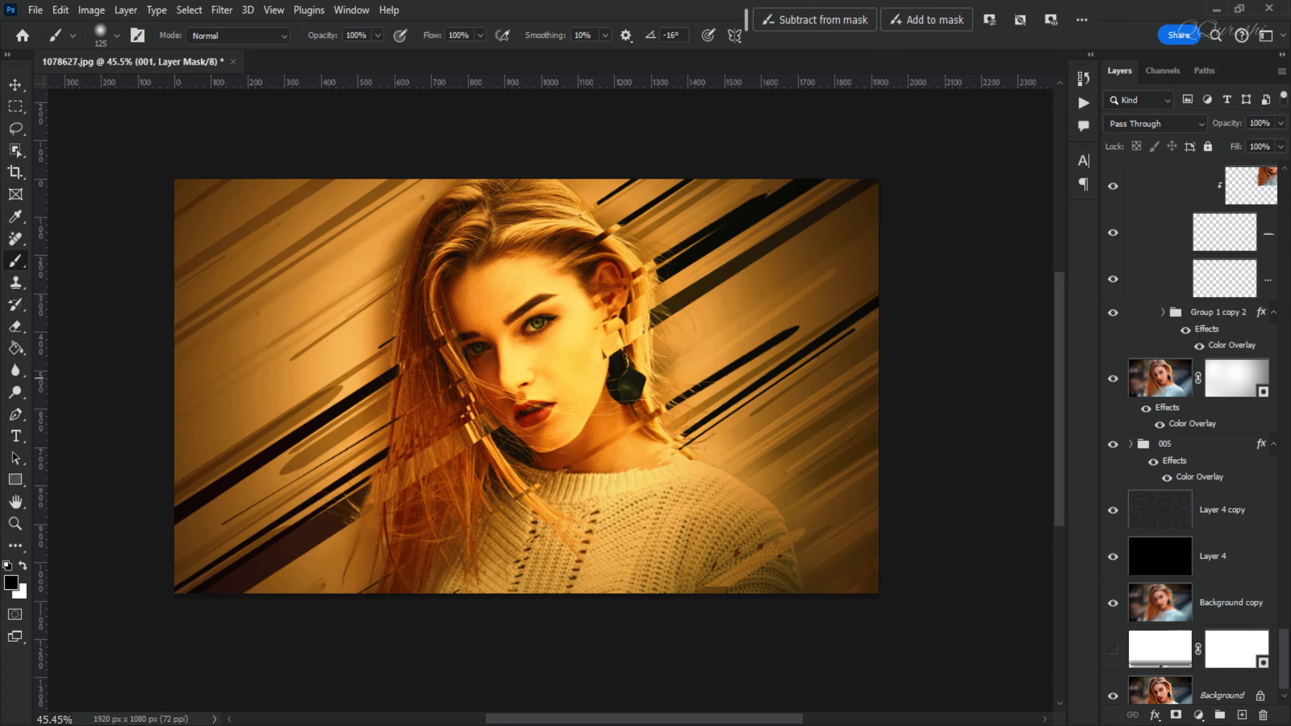
pyautogui.scroll(5, 1287, 640)
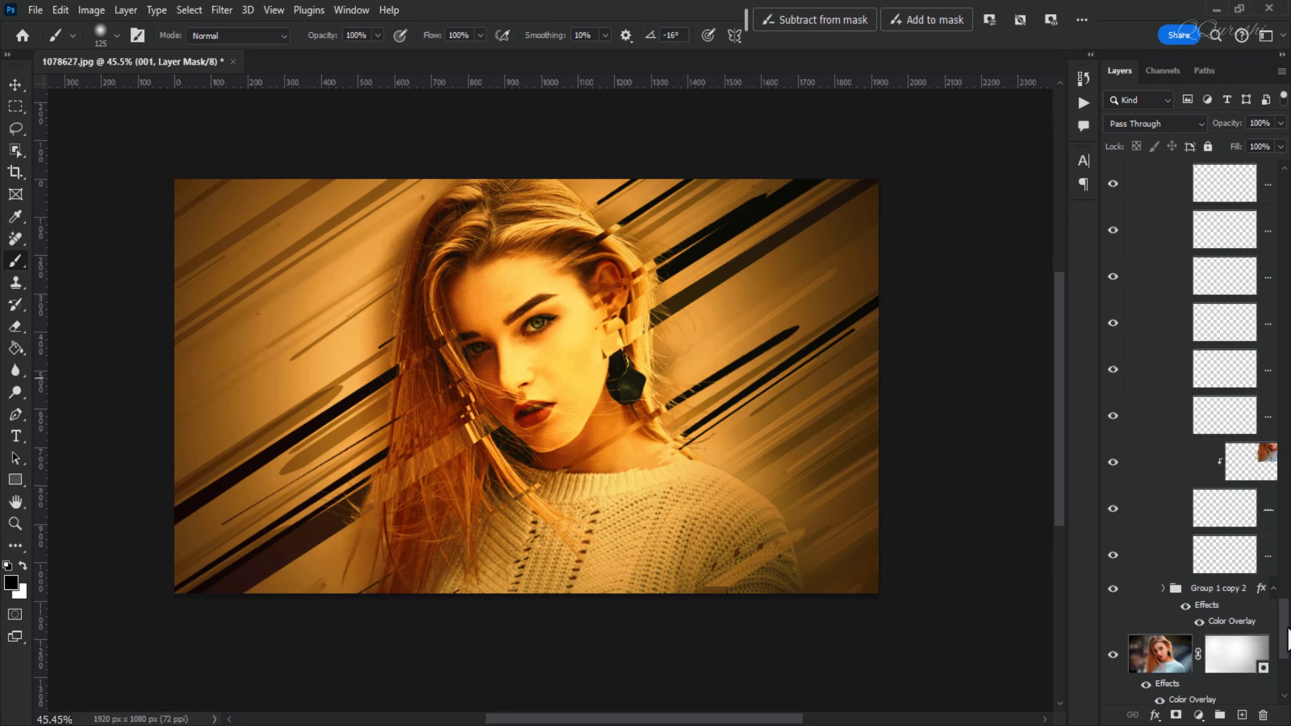
pyautogui.scroll(-5, 1288, 640)
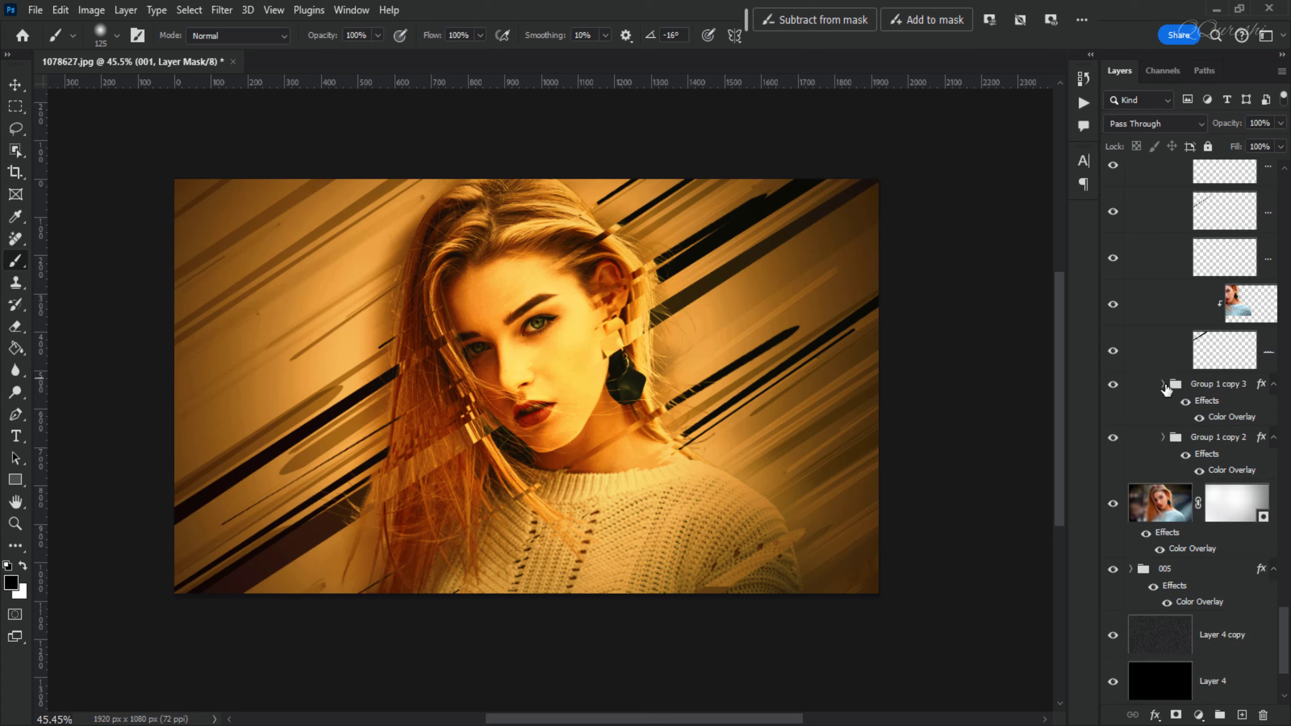
pyautogui.click(1113, 387)
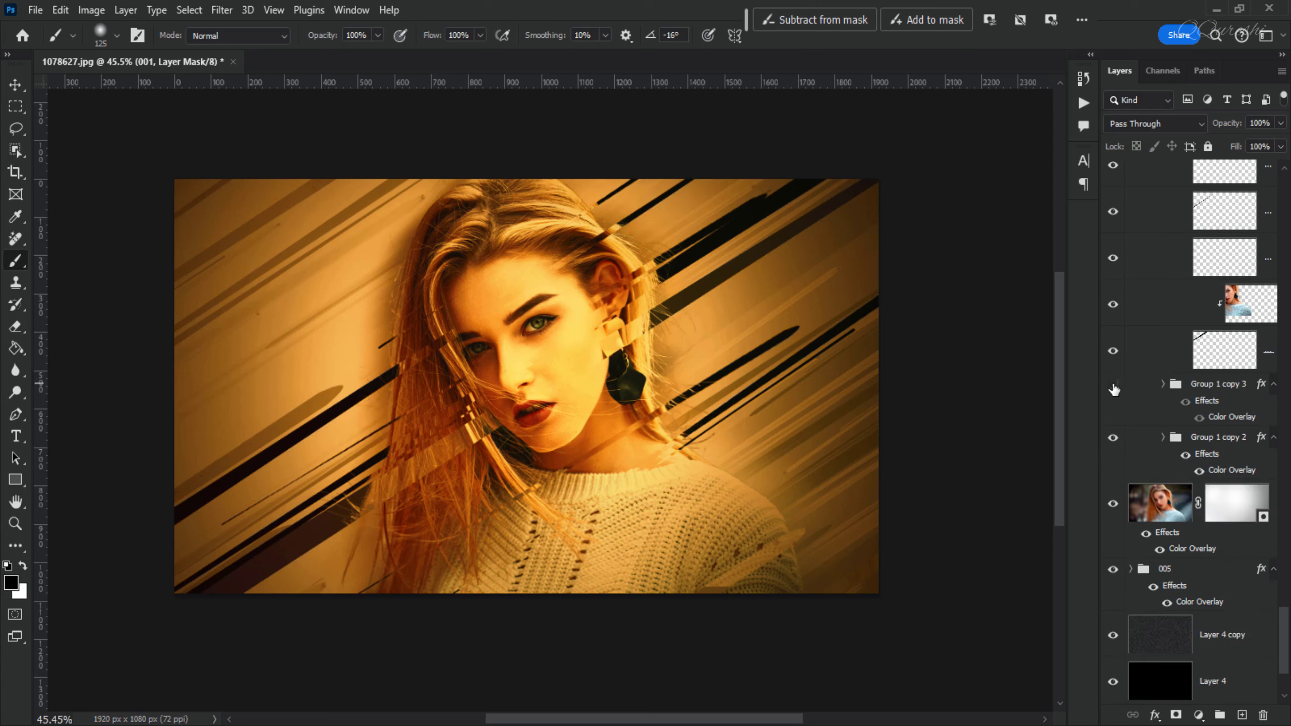
pyautogui.click(1113, 386)
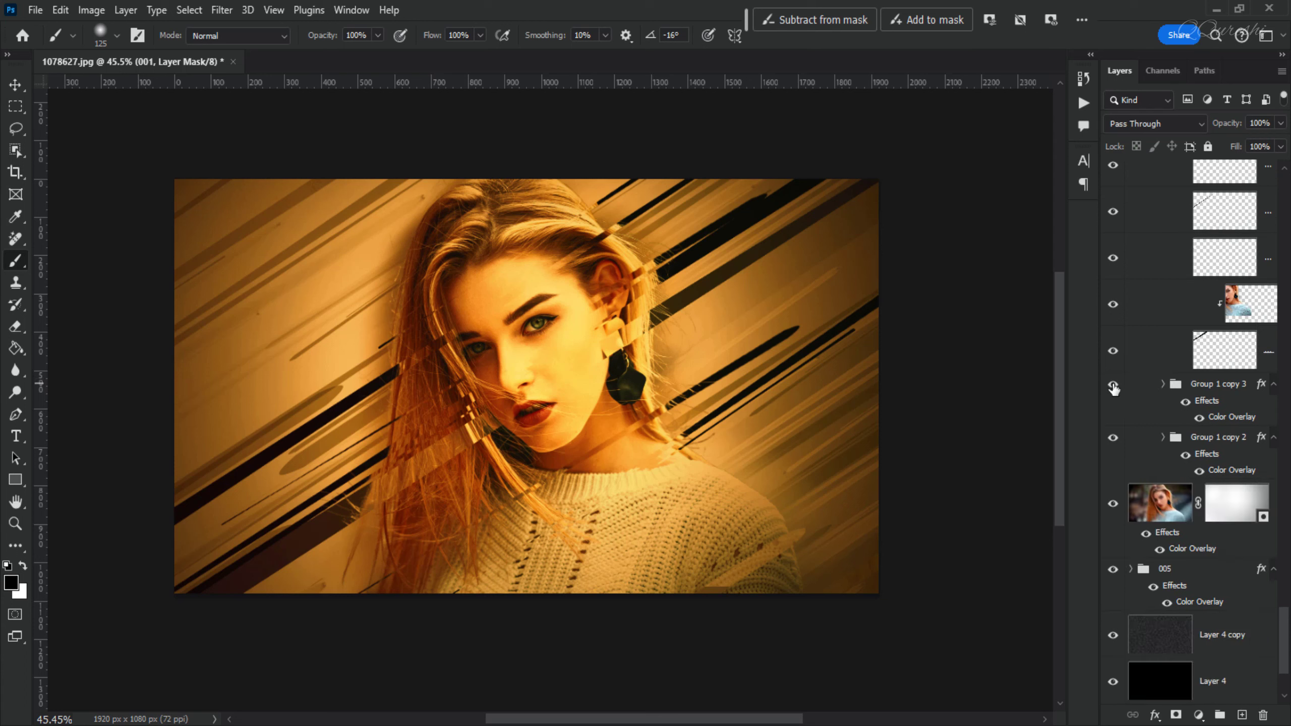
pyautogui.scroll(3, 1271, 405)
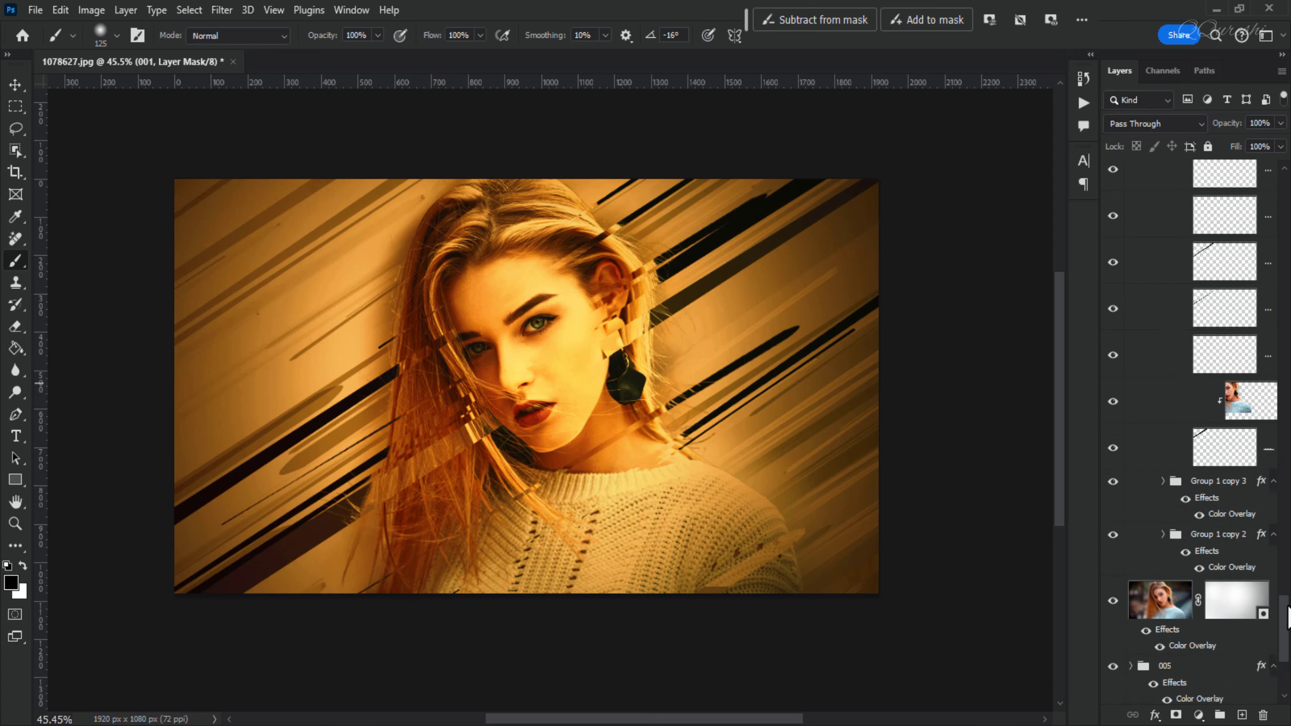
pyautogui.scroll(3, 1271, 404)
pyautogui.scroll(-2, 1158, 509)
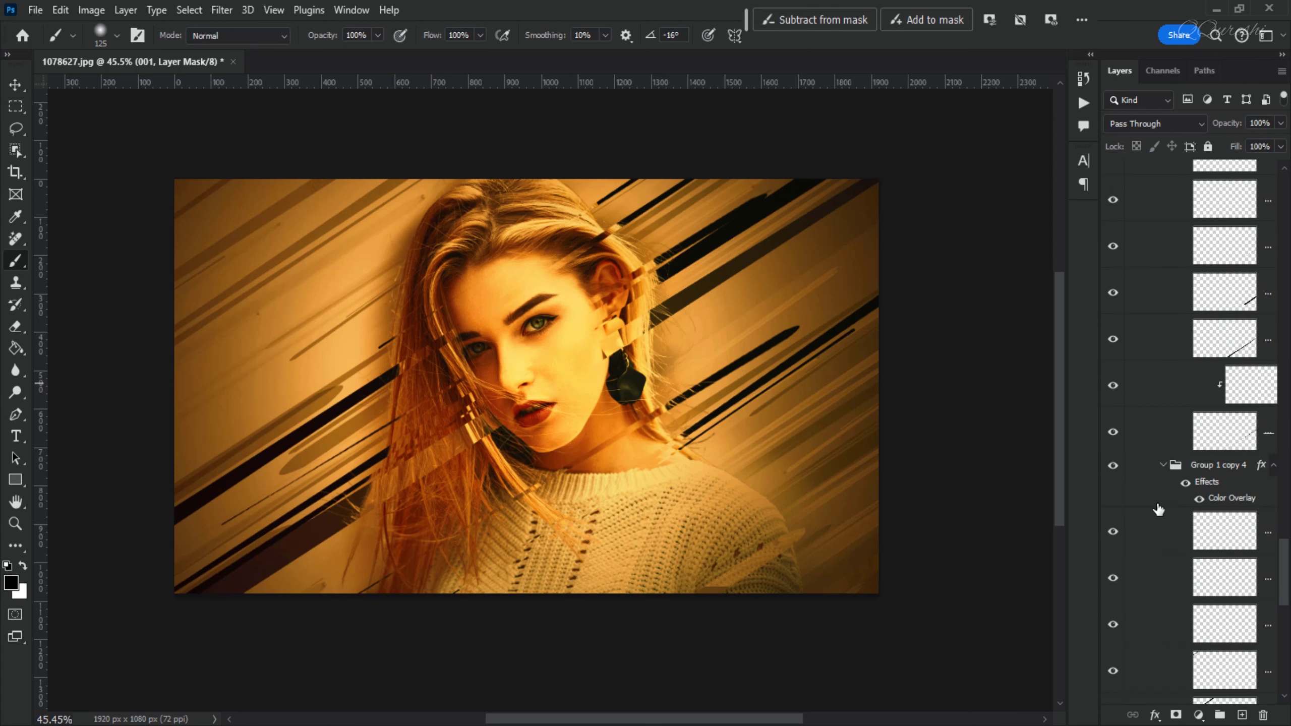
pyautogui.click(1163, 465)
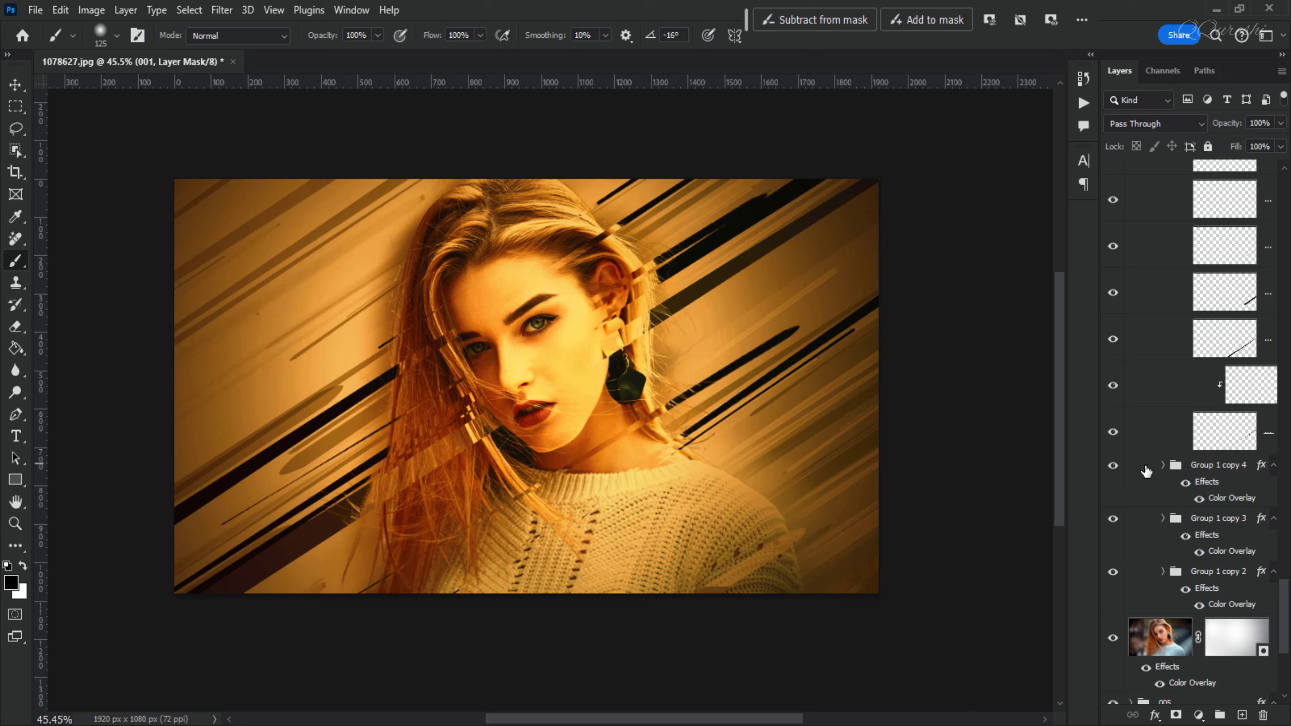
pyautogui.click(1112, 466)
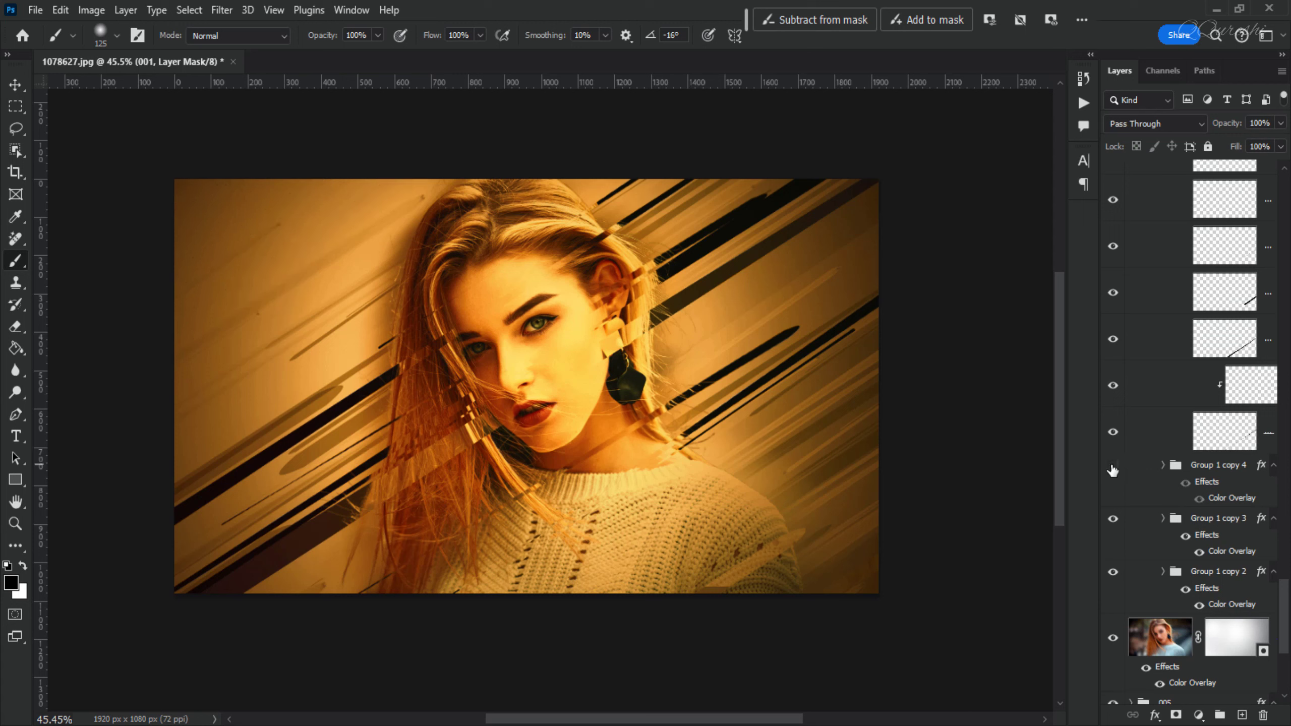
pyautogui.click(1113, 466)
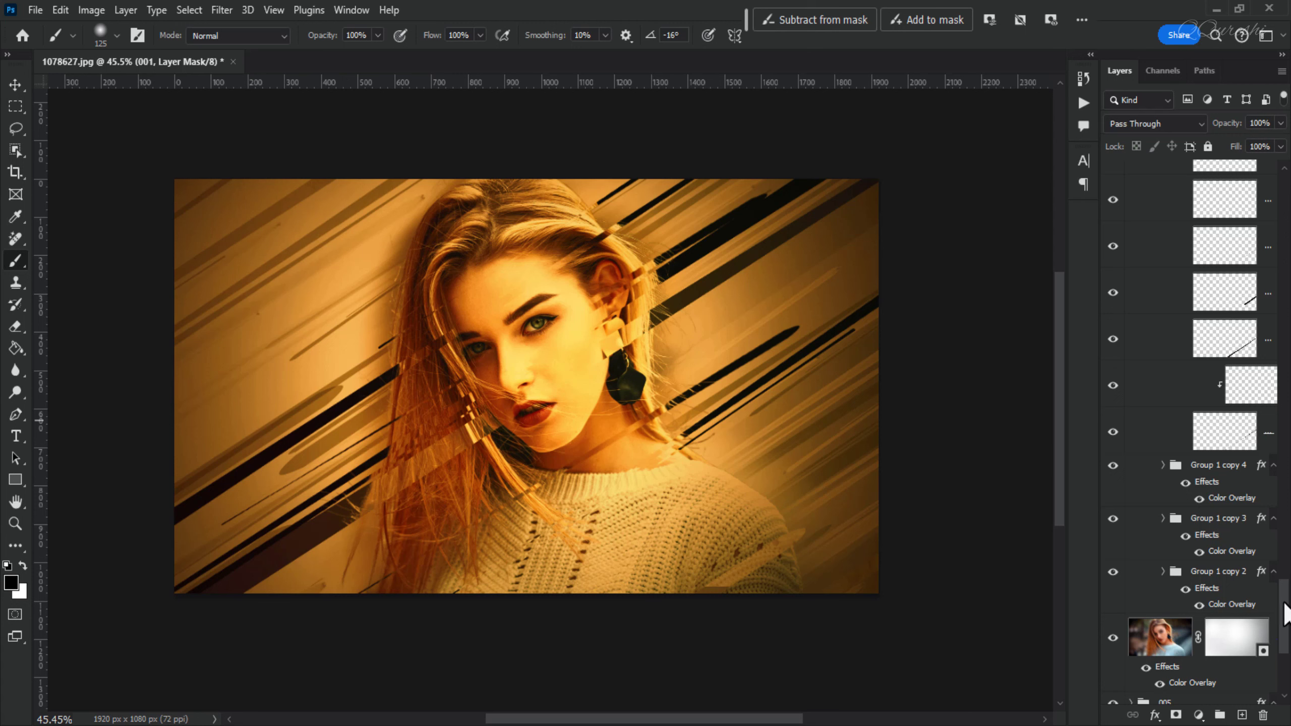
# Collapse Group 1 copy 5 and copy 6, previewing copy 6 hidden then visible again.
pyautogui.moveTo(1285, 613); pyautogui.dragTo(1285, 554)
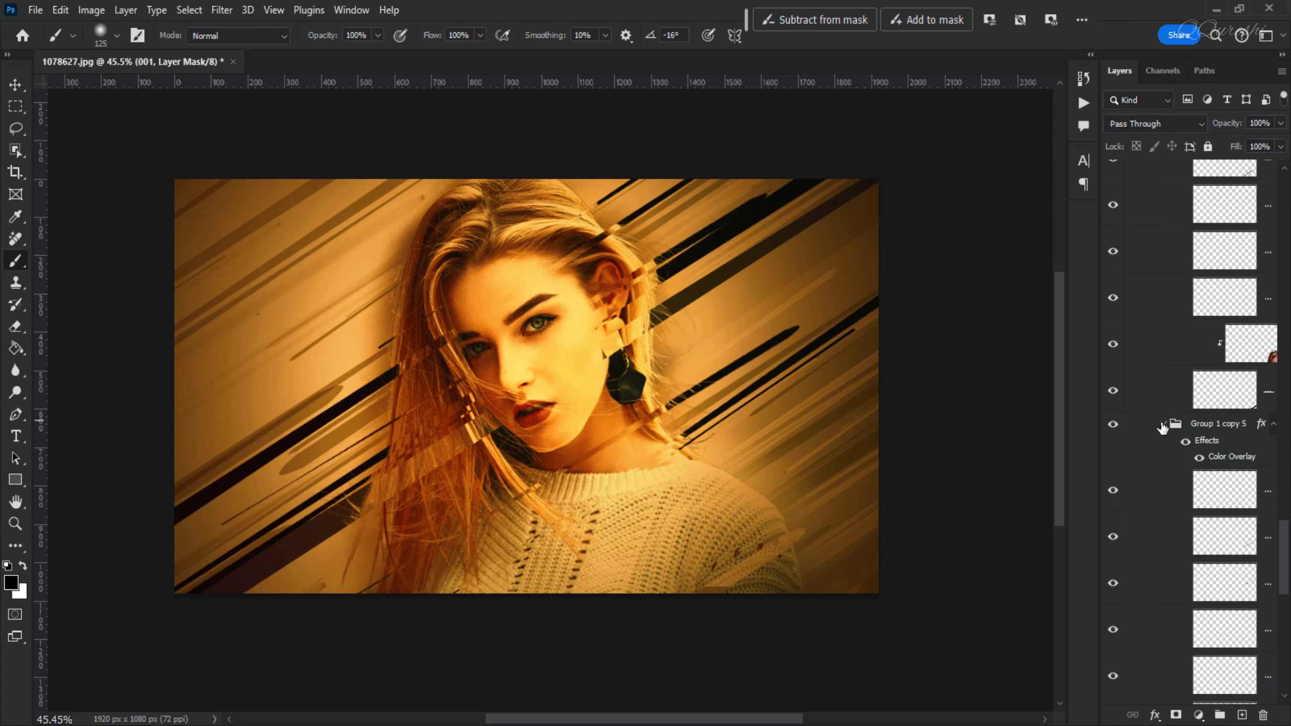
pyautogui.click(1163, 424)
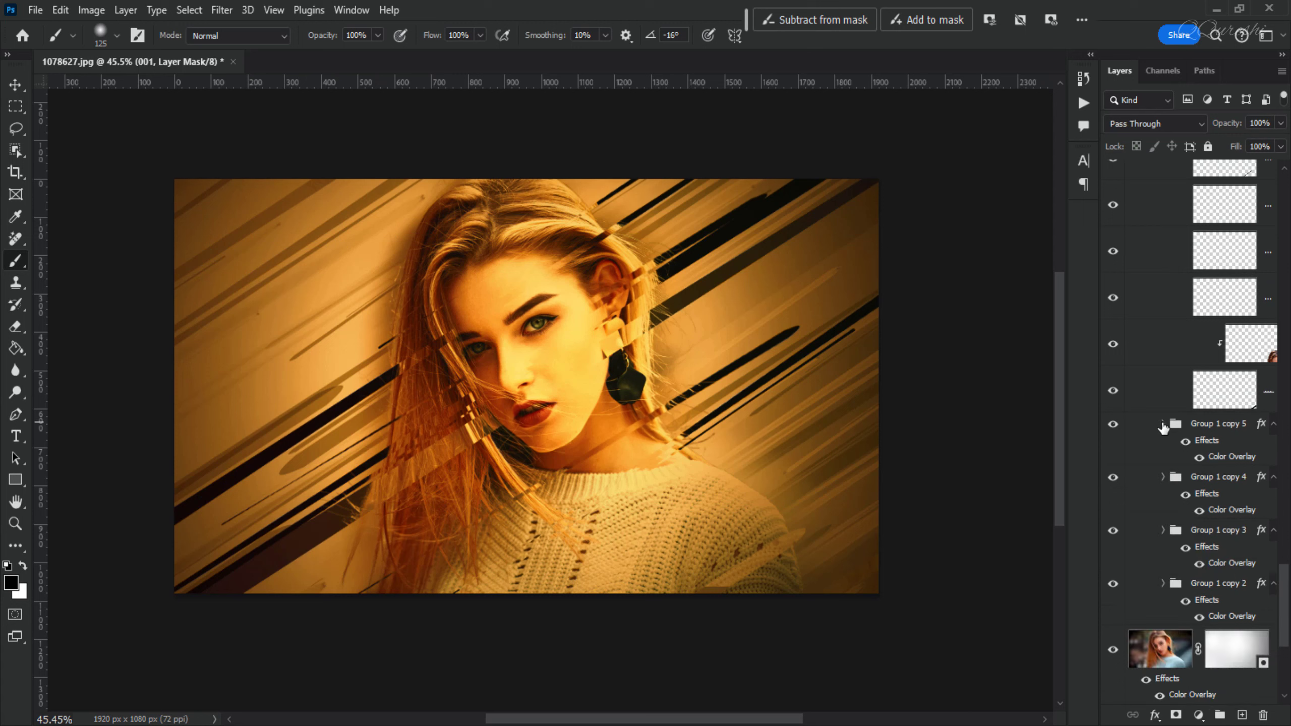
pyautogui.click(1113, 424)
pyautogui.moveTo(1284, 600); pyautogui.dragTo(1285, 529)
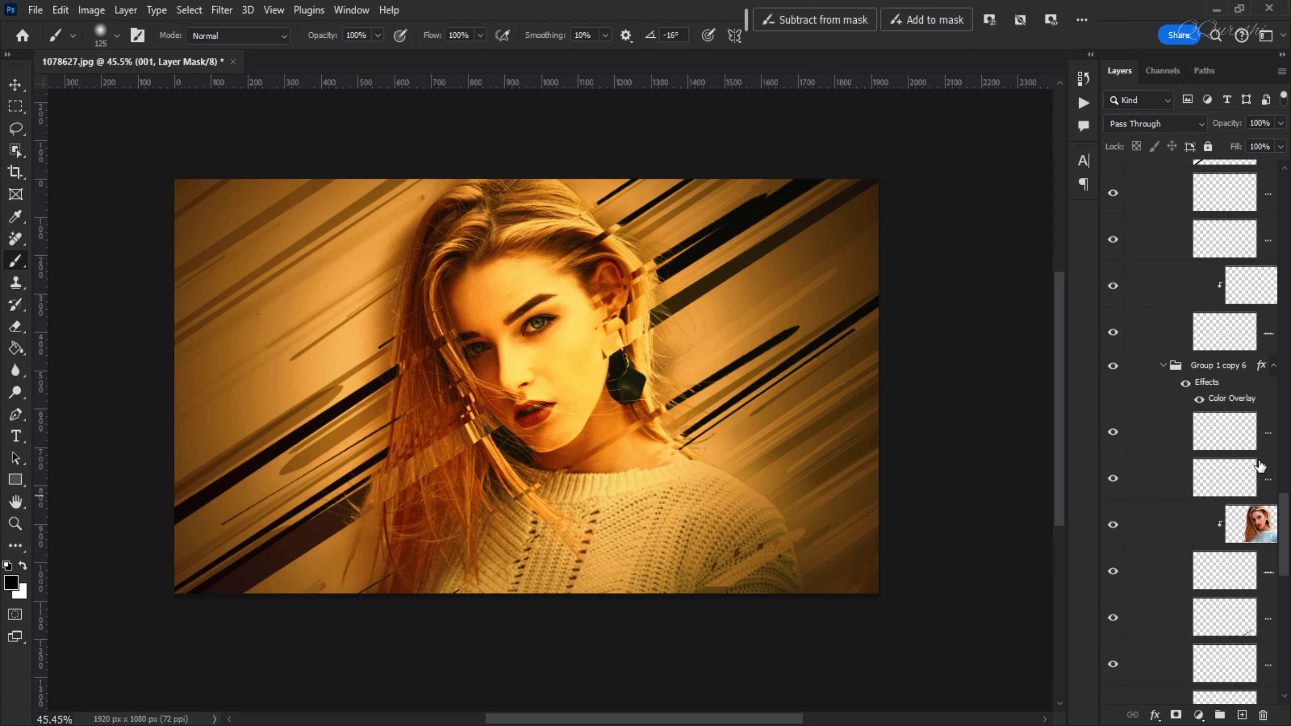
pyautogui.click(1162, 366)
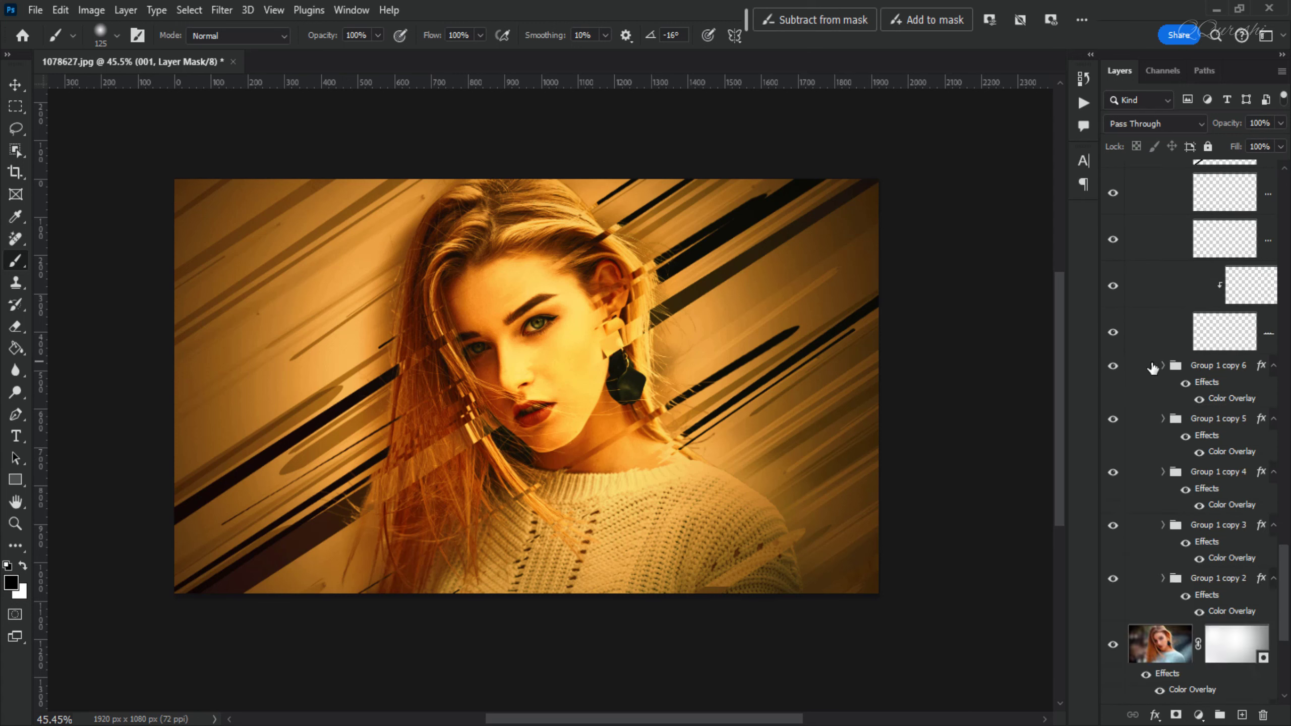
pyautogui.click(1113, 366)
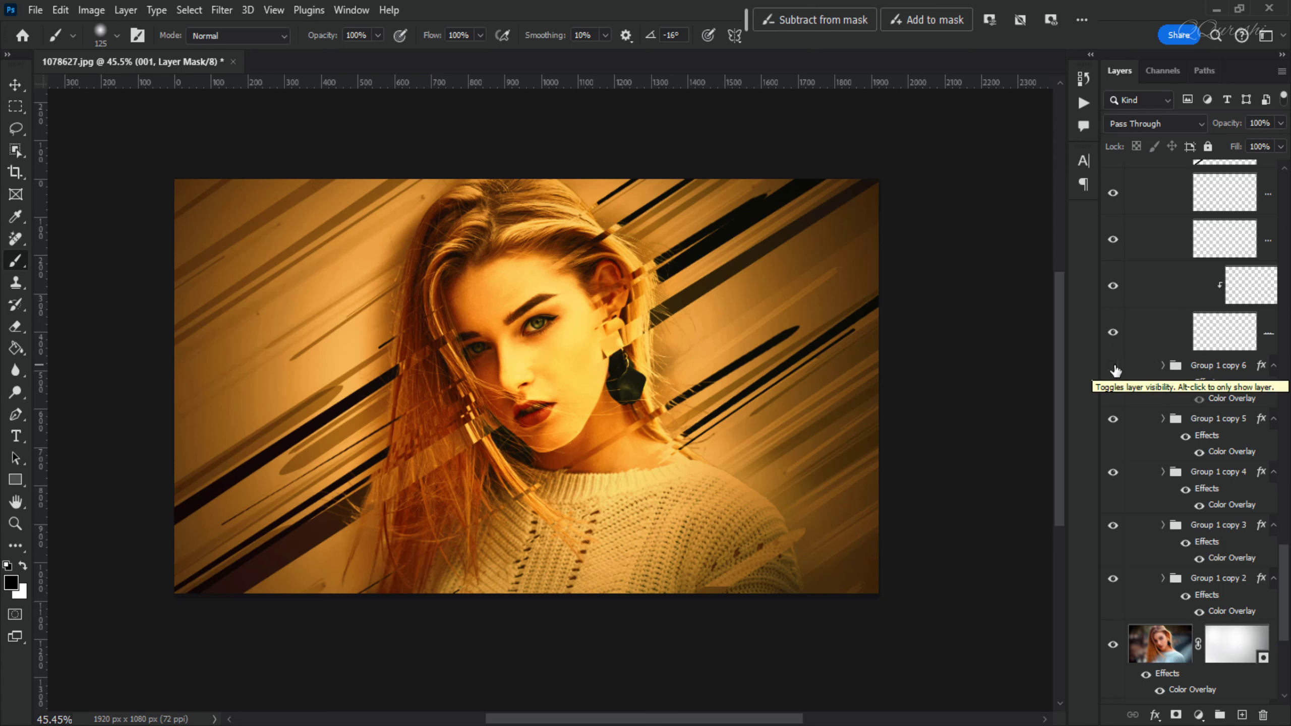
pyautogui.click(1113, 365)
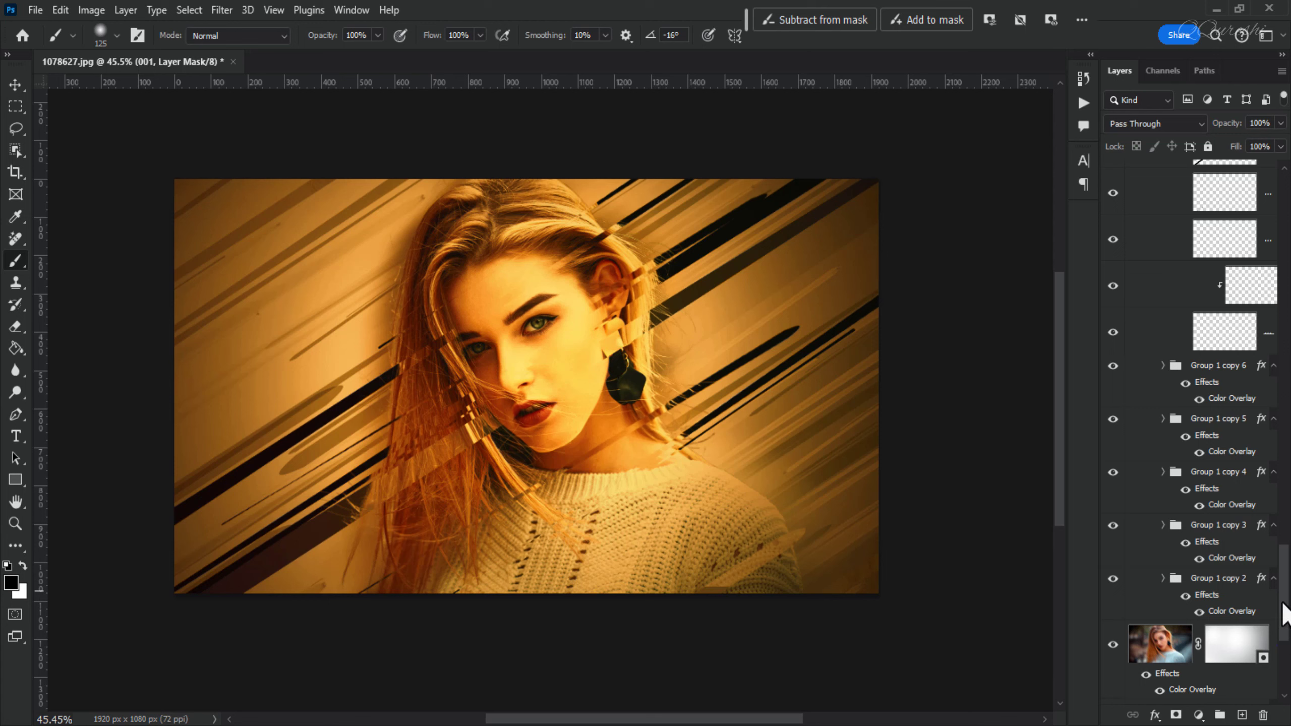
# Collapse Group 1 copy 7 and Group 1 copy 9.
pyautogui.scroll(2, 1286, 611)
pyautogui.scroll(4, 1220, 458)
pyautogui.scroll(4, 1195, 443)
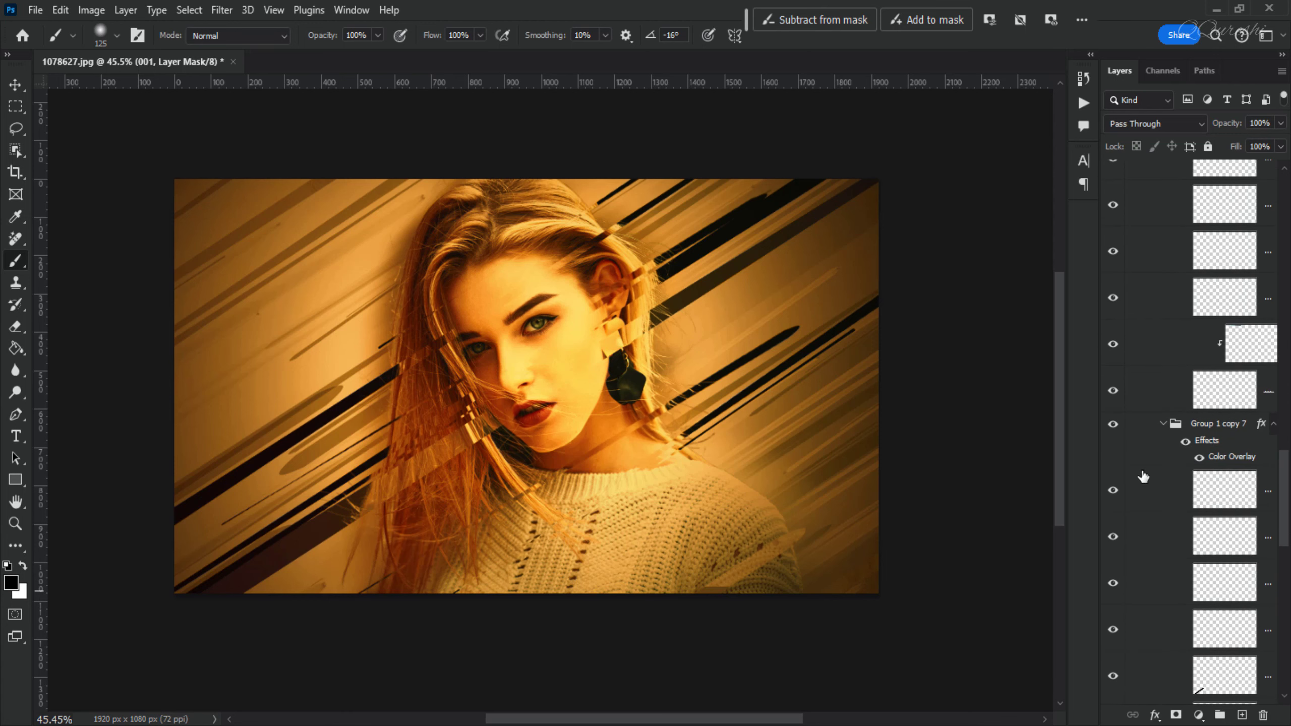
pyautogui.click(1162, 425)
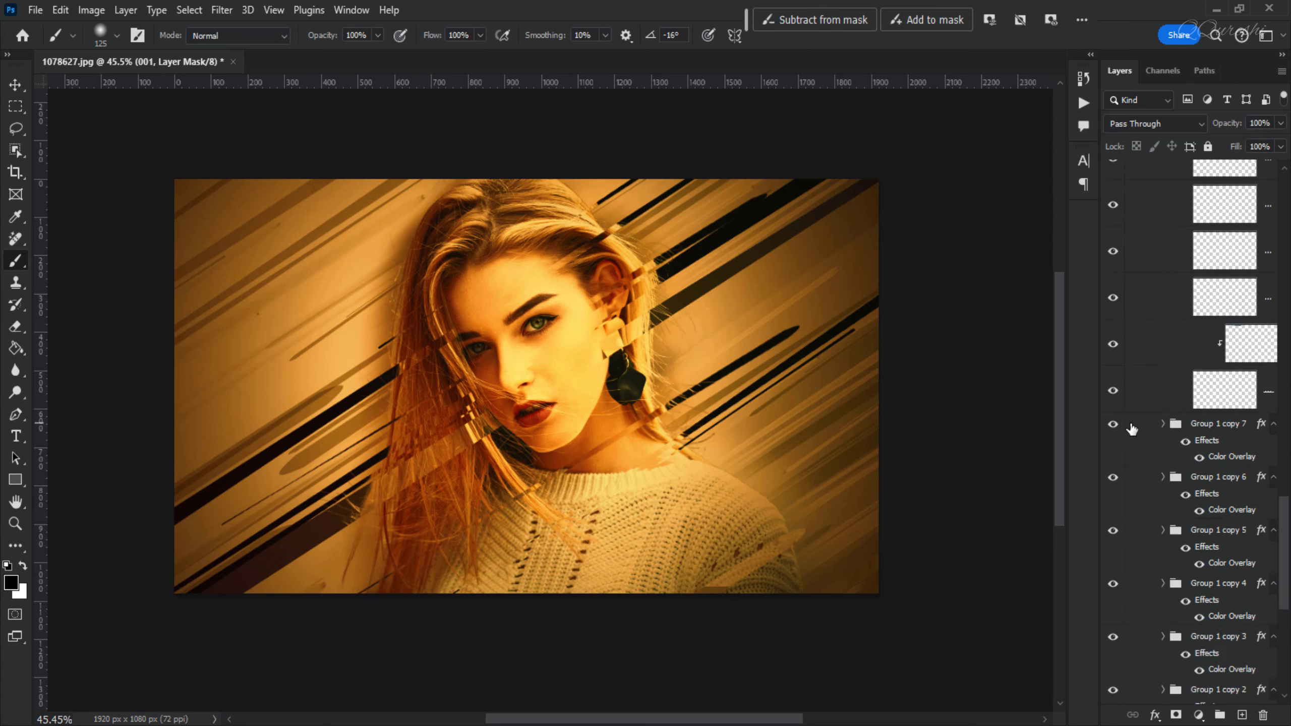
pyautogui.scroll(5, 1272, 458)
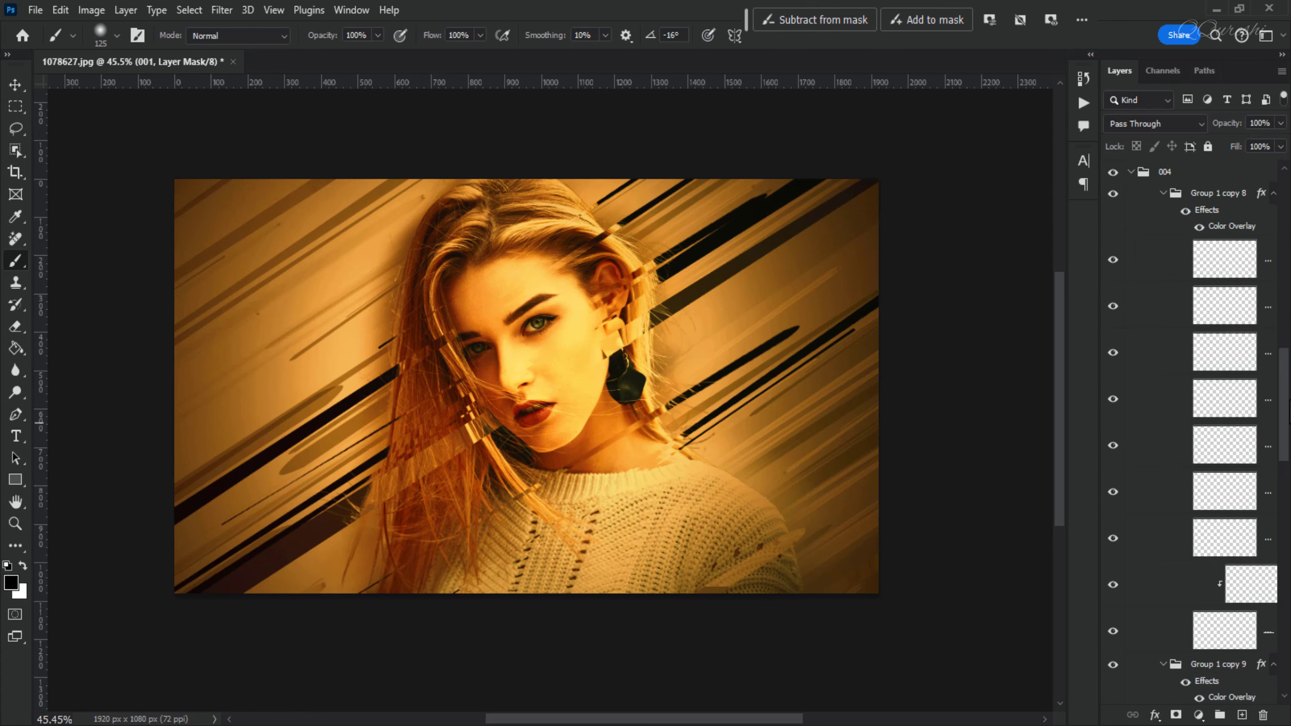
pyautogui.scroll(5, 1271, 458)
pyautogui.click(1163, 505)
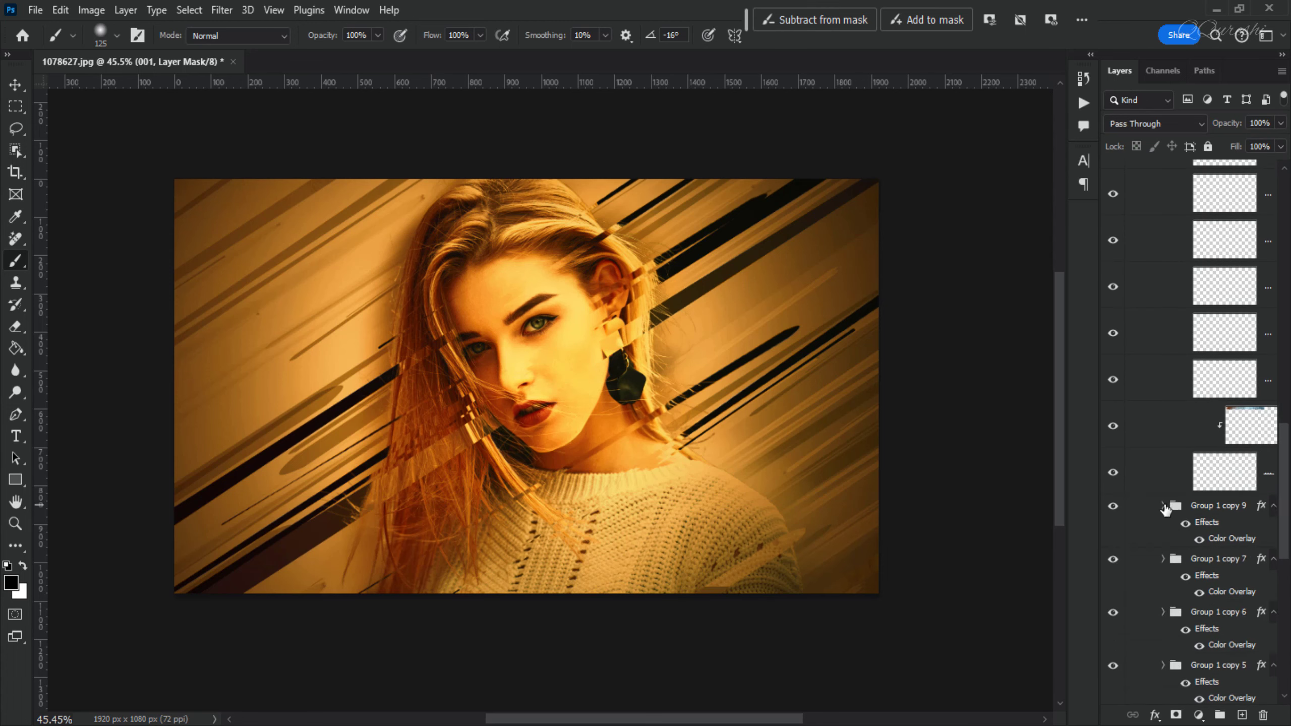
pyautogui.scroll(5, 1287, 505)
pyautogui.scroll(5, 1288, 505)
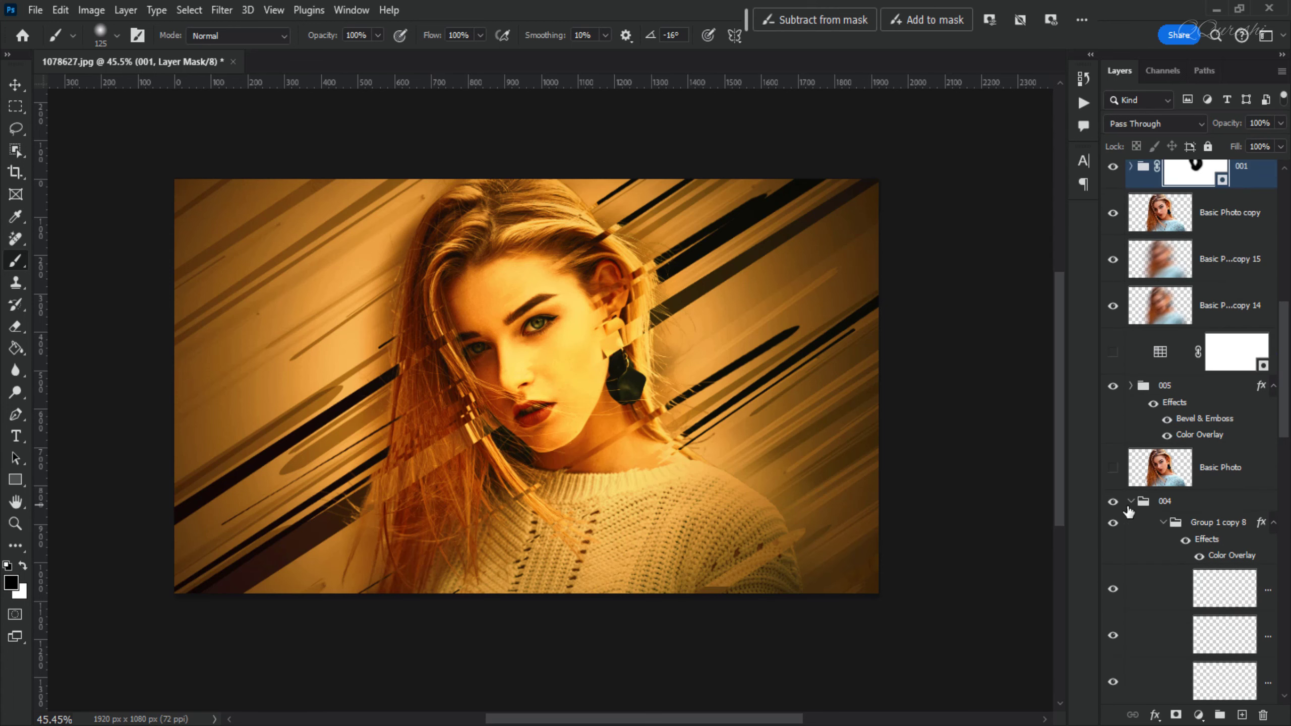
# Collapse group 004 and preview the image without it before showing it again.
pyautogui.click(1133, 503)
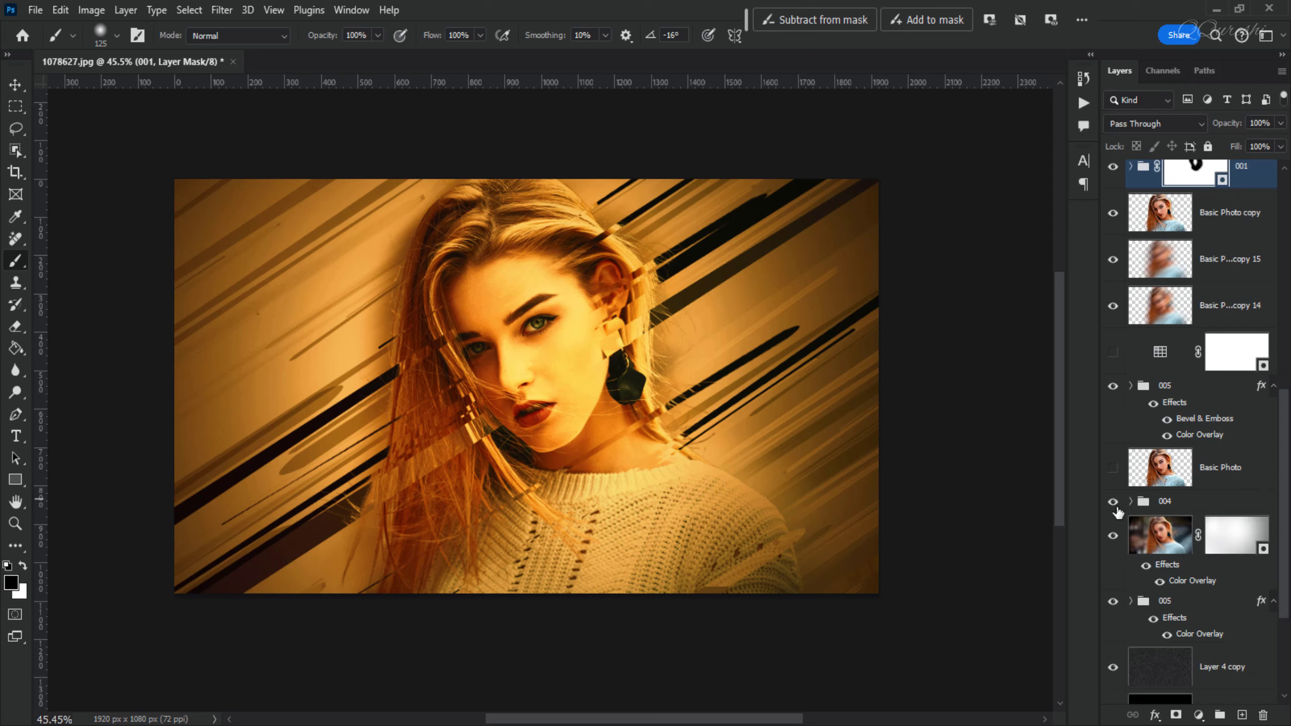
pyautogui.click(1113, 504)
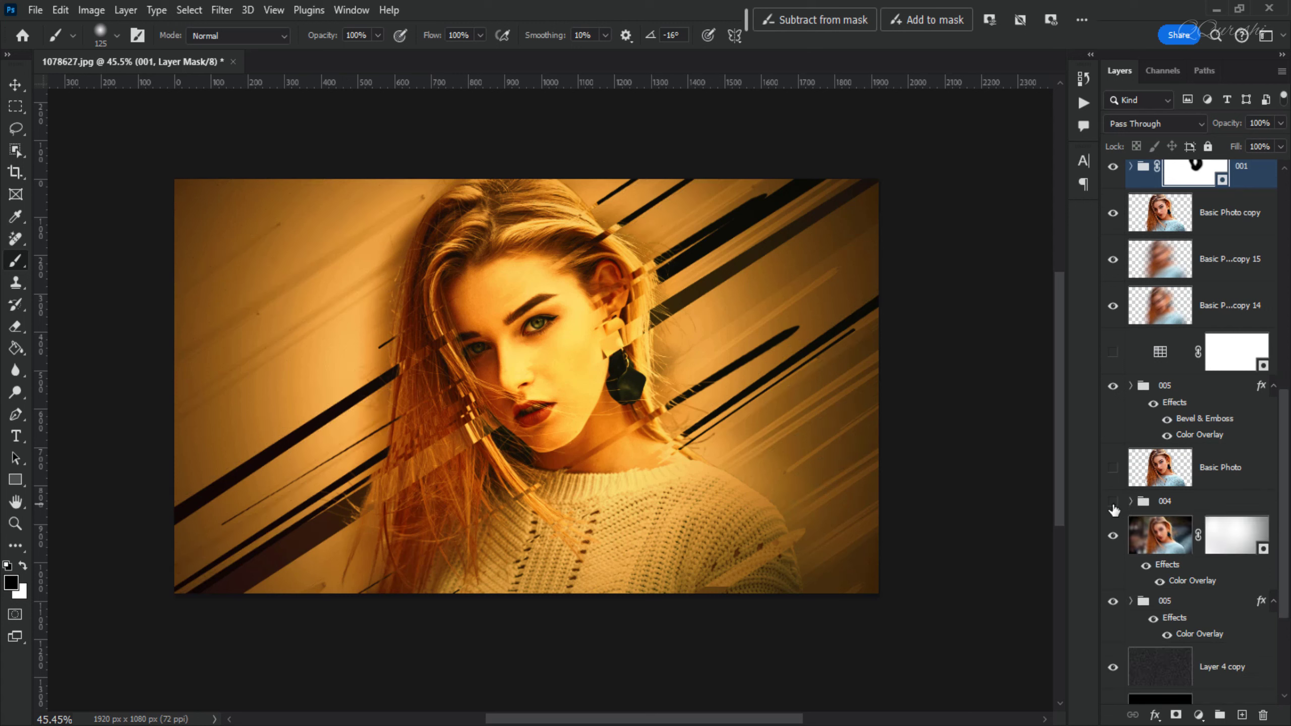
pyautogui.click(1113, 503)
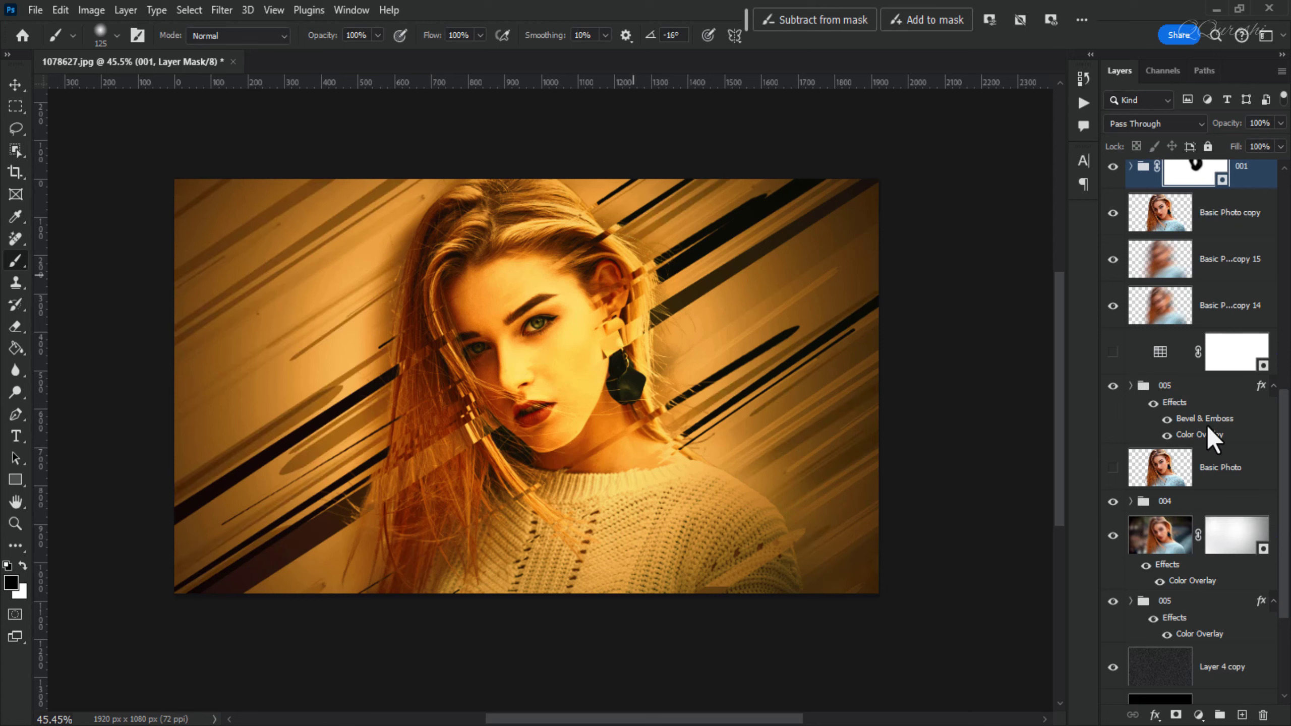
# Preview without groups 003 and 001, restore both, then select Brightness/Contrast 1.
pyautogui.scroll(2, 1287, 496)
pyautogui.scroll(2, 1287, 496)
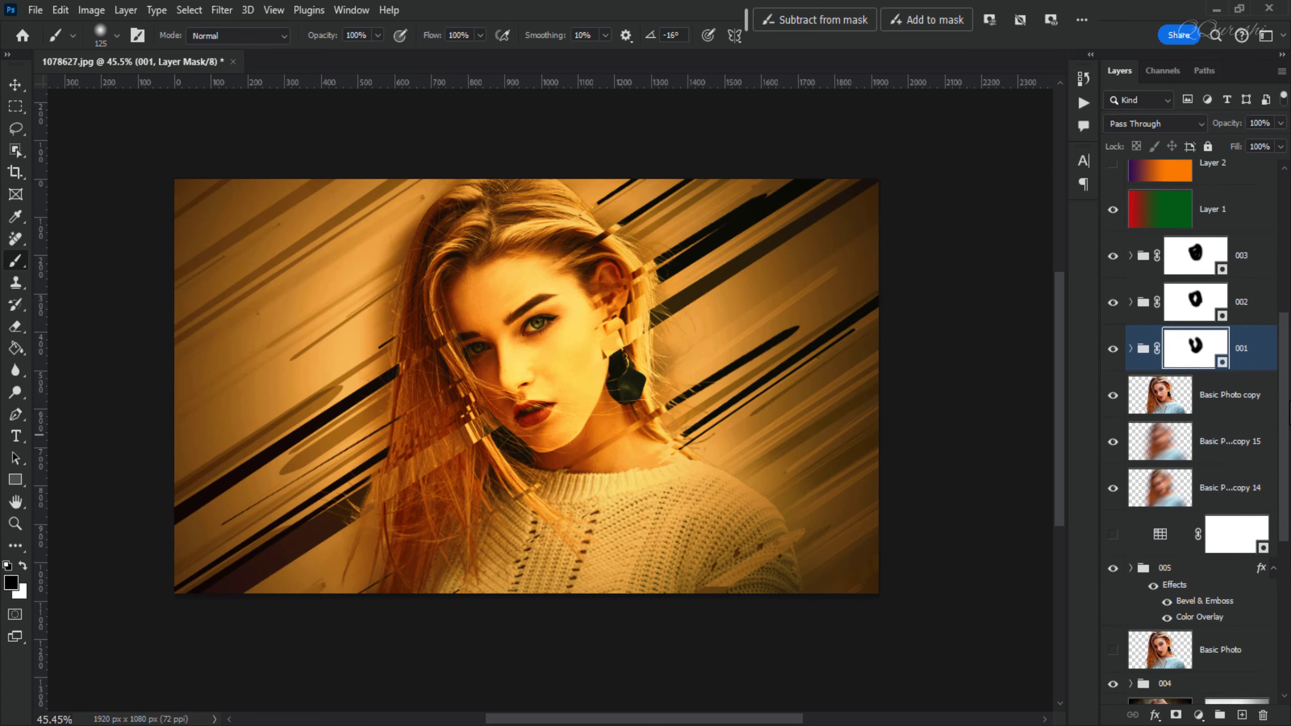
pyautogui.scroll(2, 1287, 495)
pyautogui.scroll(2, 1287, 495)
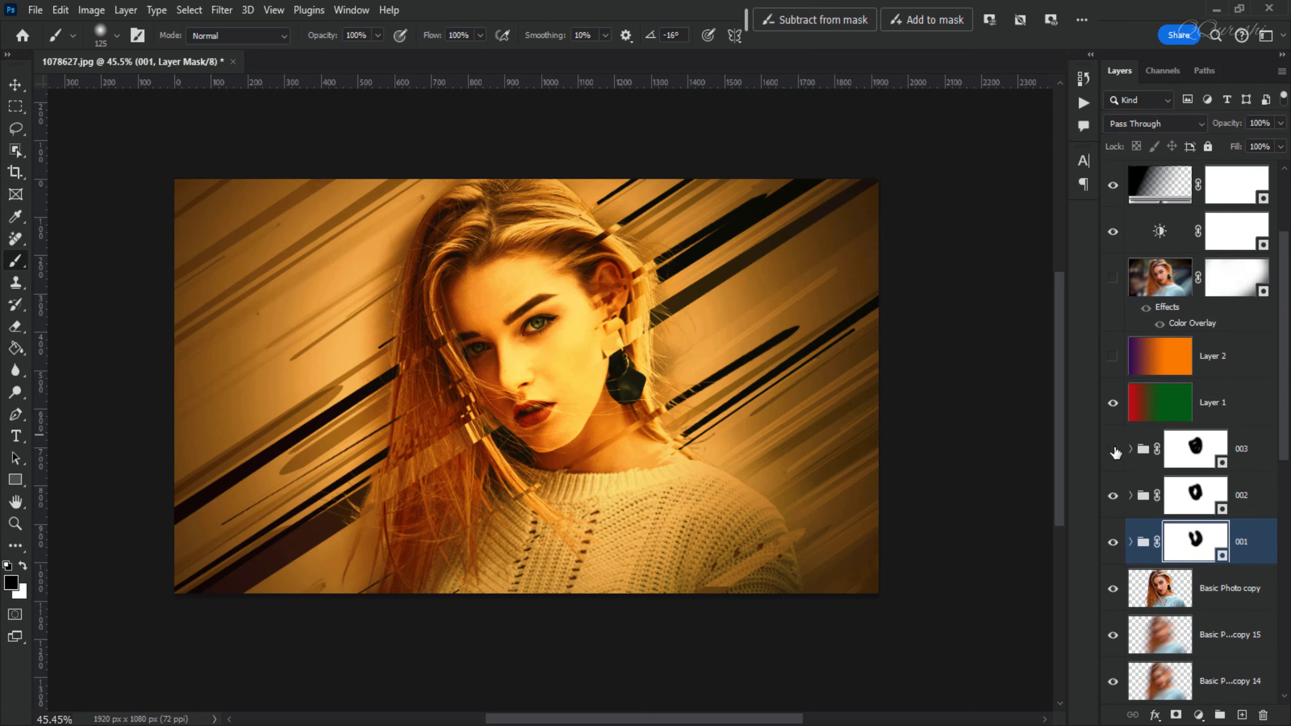
pyautogui.click(1114, 450)
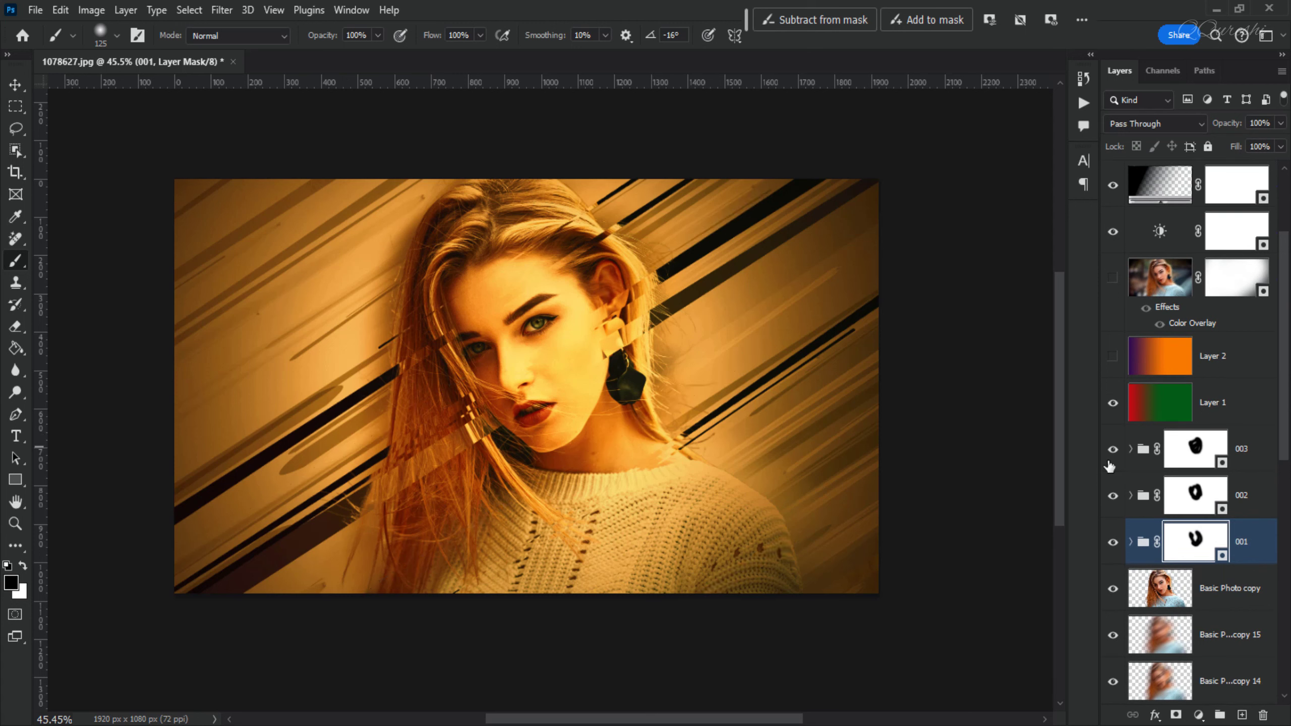
pyautogui.click(1113, 449)
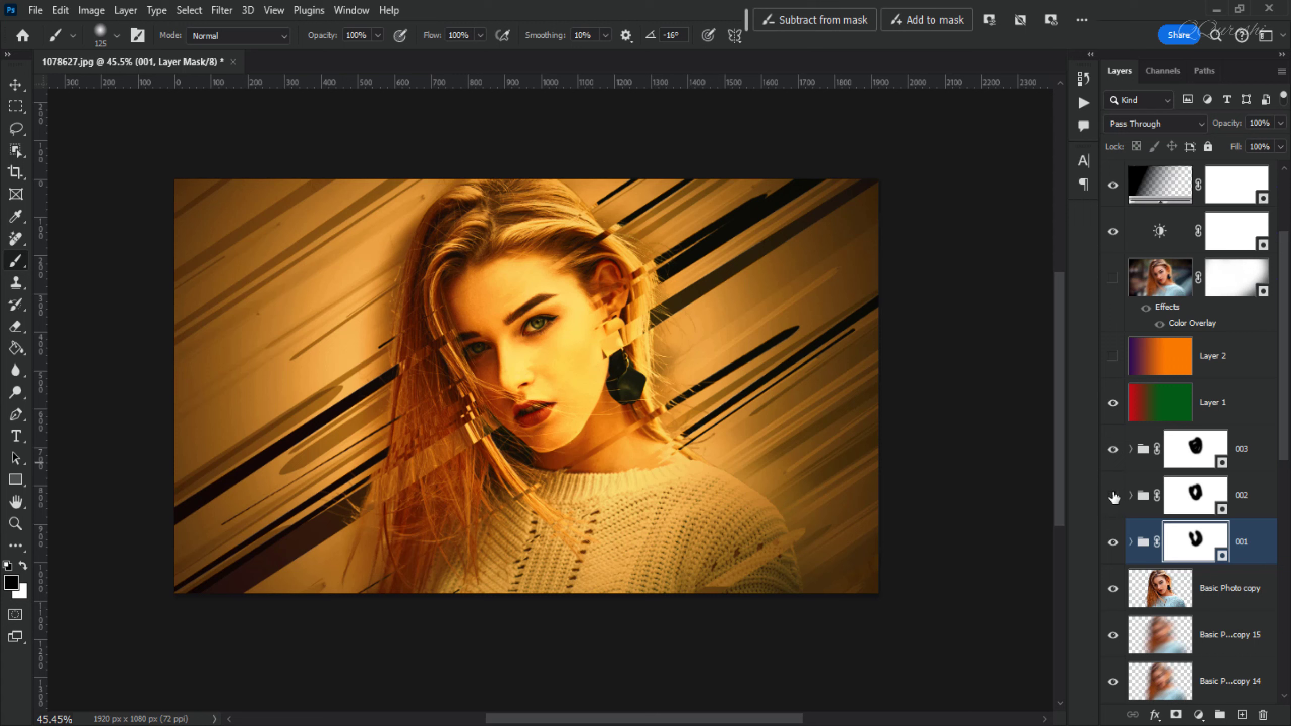
pyautogui.click(1113, 542)
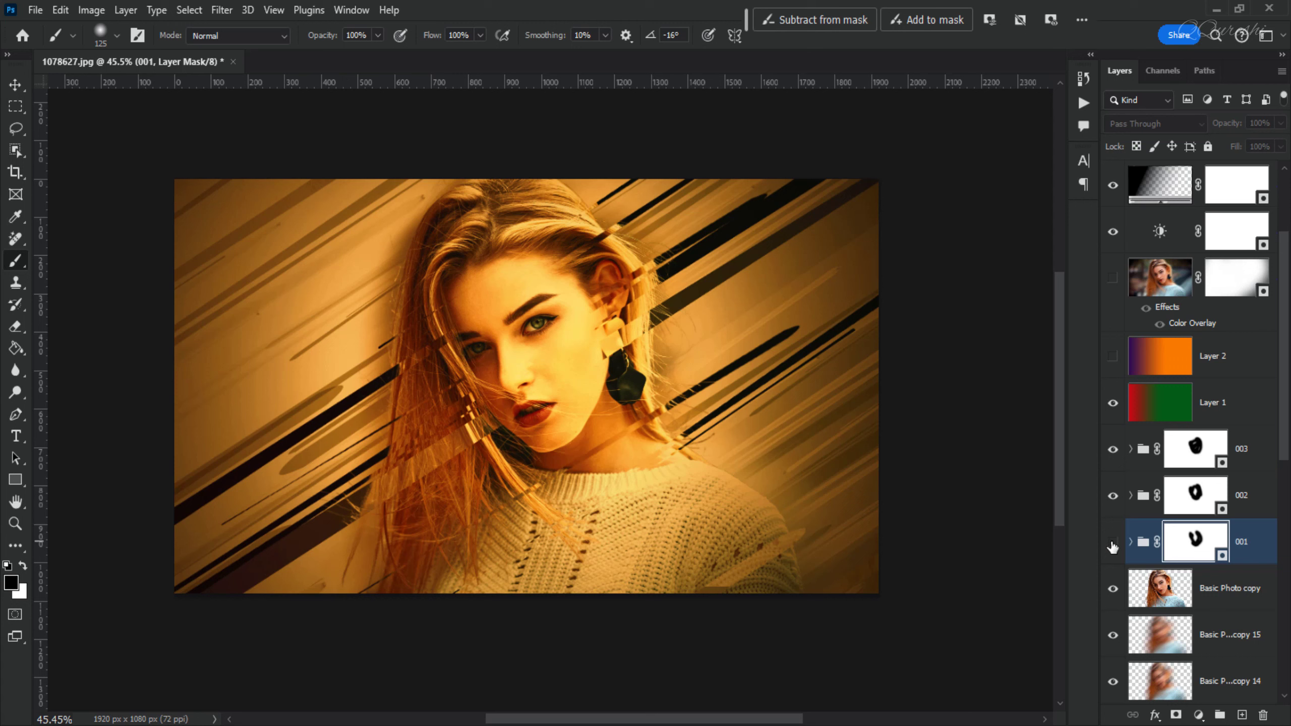
pyautogui.click(1113, 542)
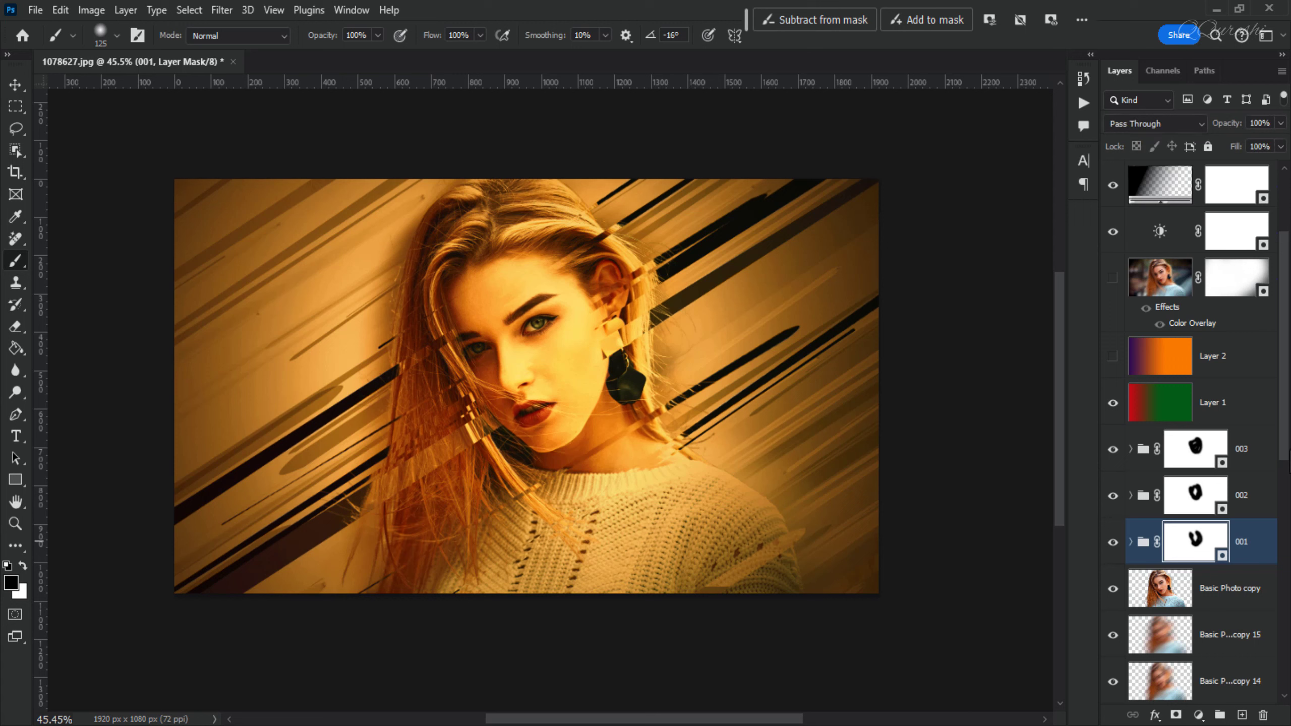
pyautogui.click(1166, 241)
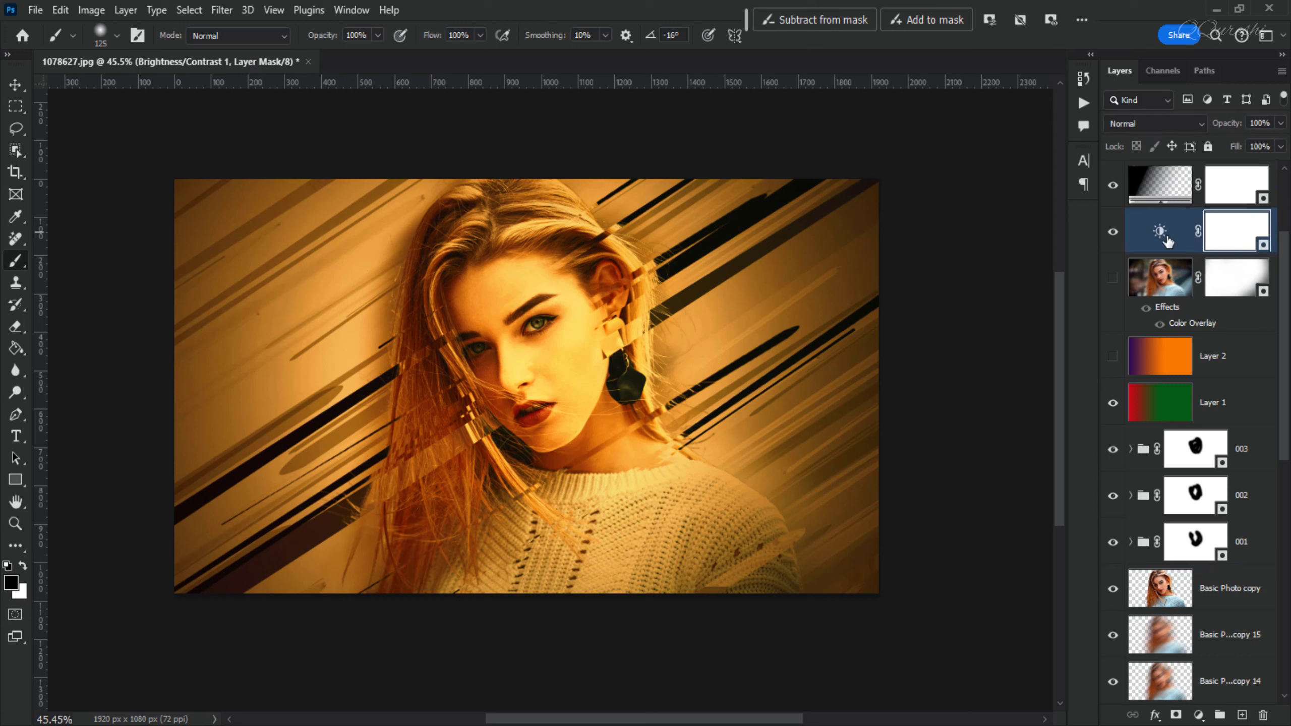
pyautogui.scroll(3, 1167, 241)
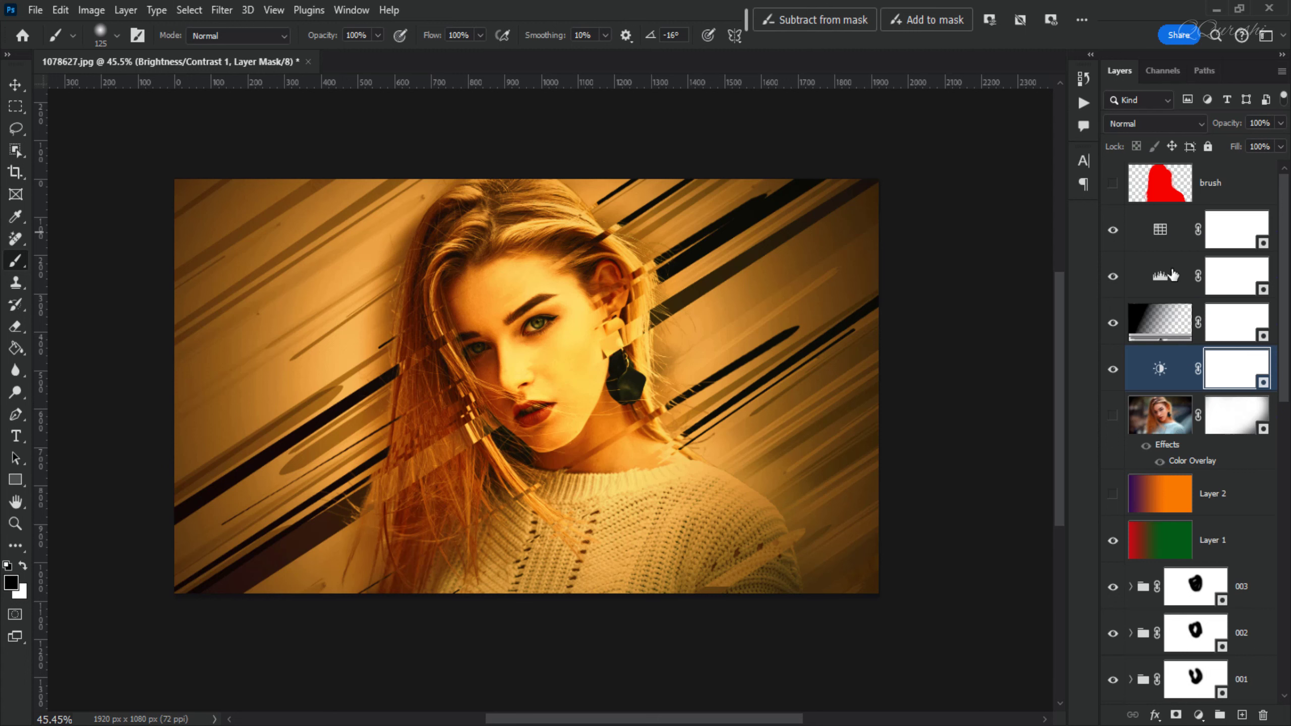
pyautogui.click(1162, 232)
pyautogui.doubleClick(1160, 232)
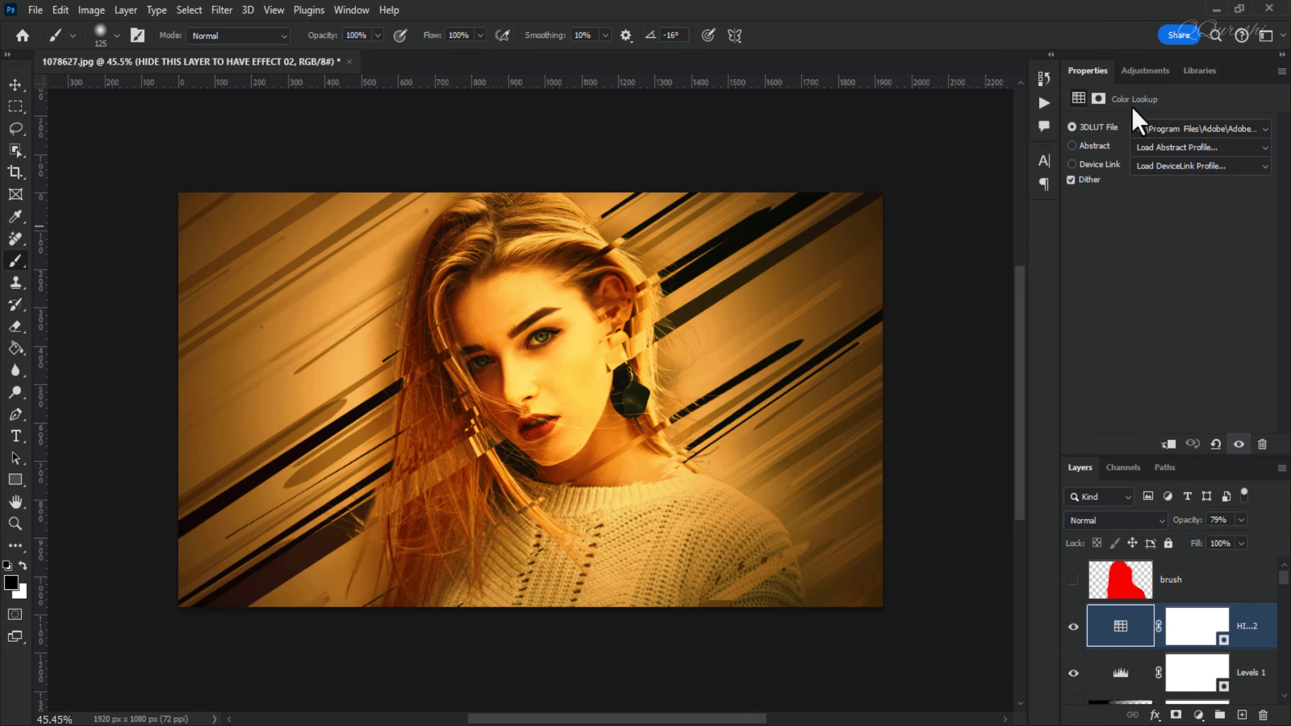
pyautogui.click(1159, 129)
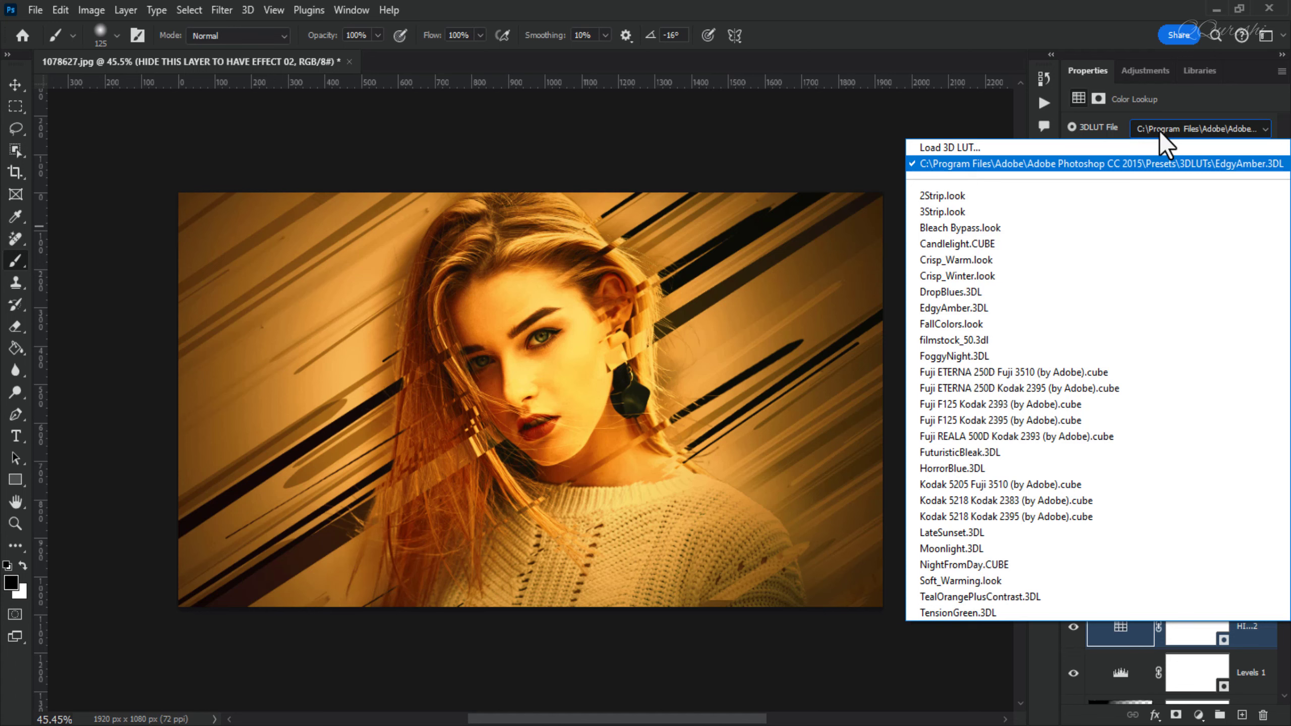
pyautogui.click(1160, 129)
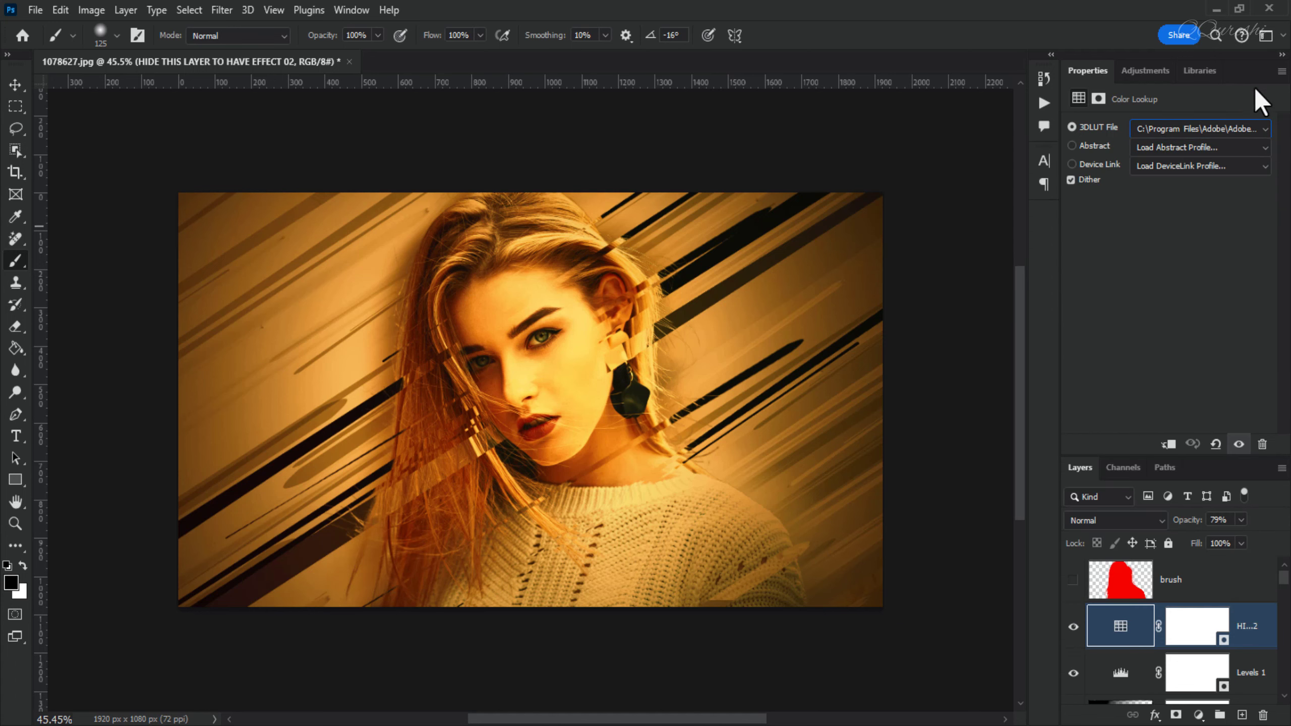
pyautogui.click(1281, 71)
pyautogui.click(1222, 125)
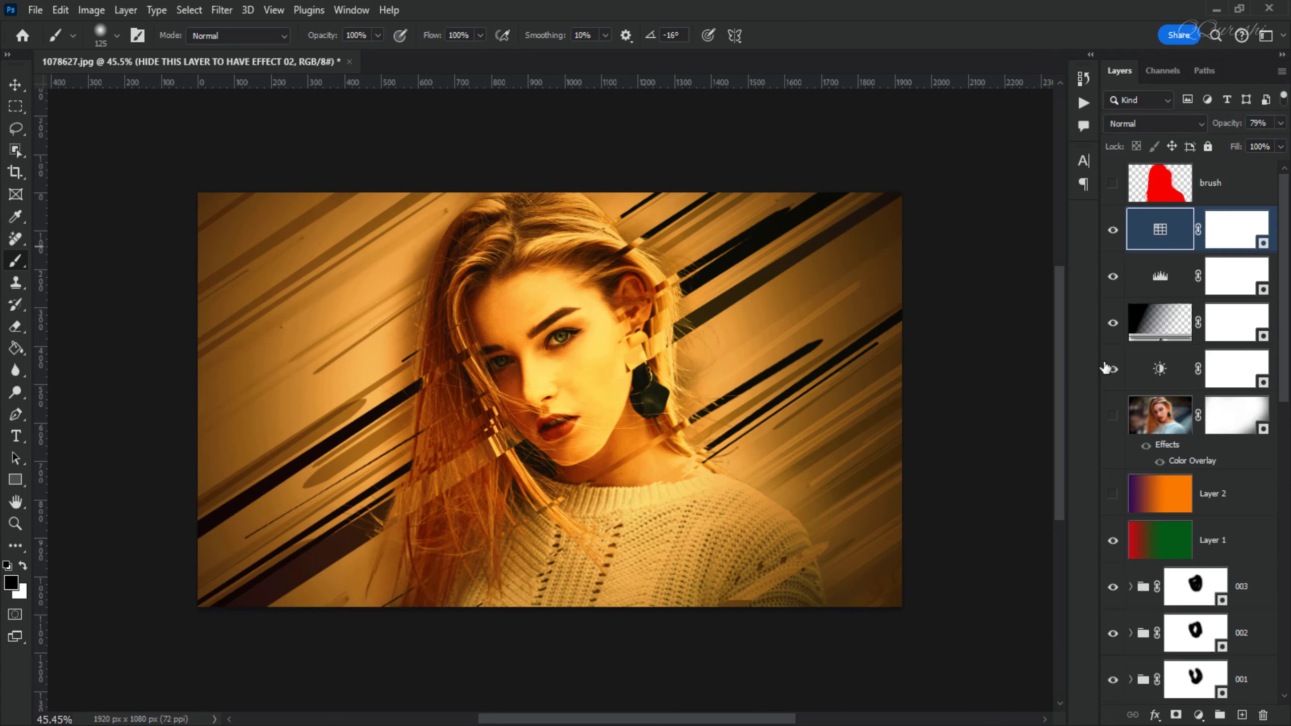
# Set the Levels 1 midtone value to 0.74 and close its Properties panel.
pyautogui.doubleClick(1161, 279)
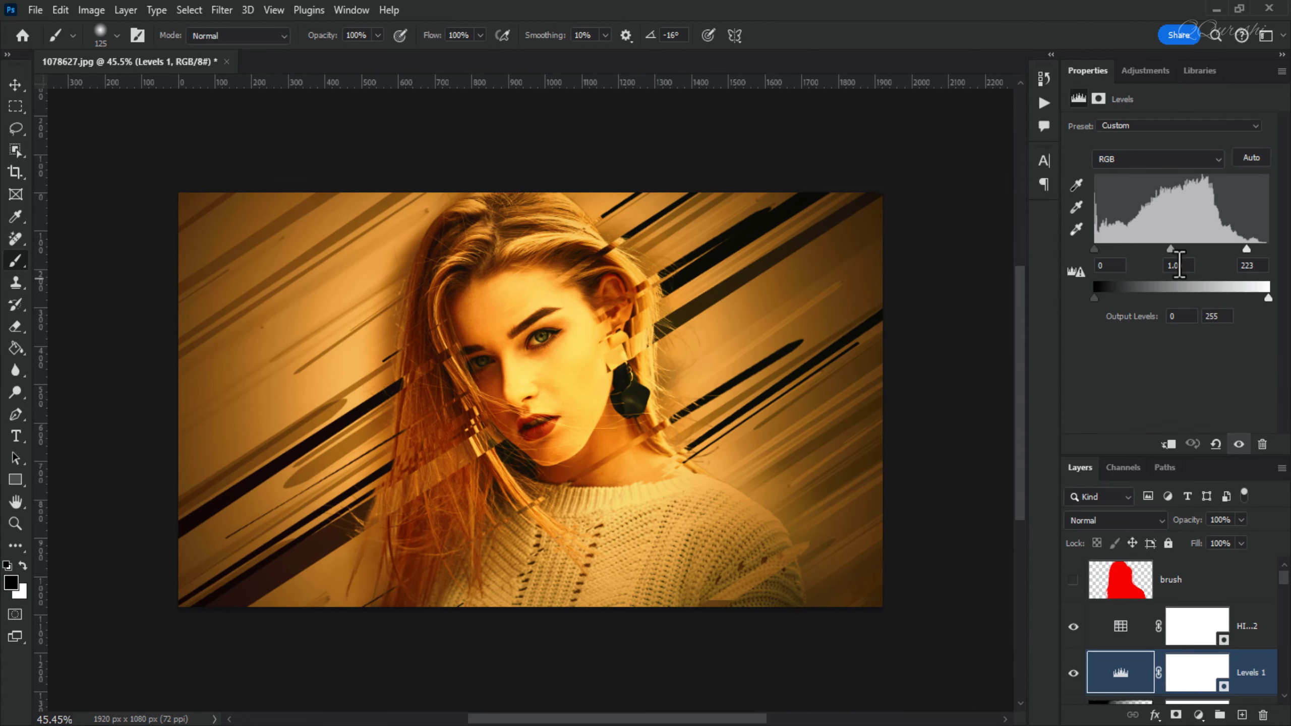
pyautogui.moveTo(1170, 254); pyautogui.dragTo(1186, 258)
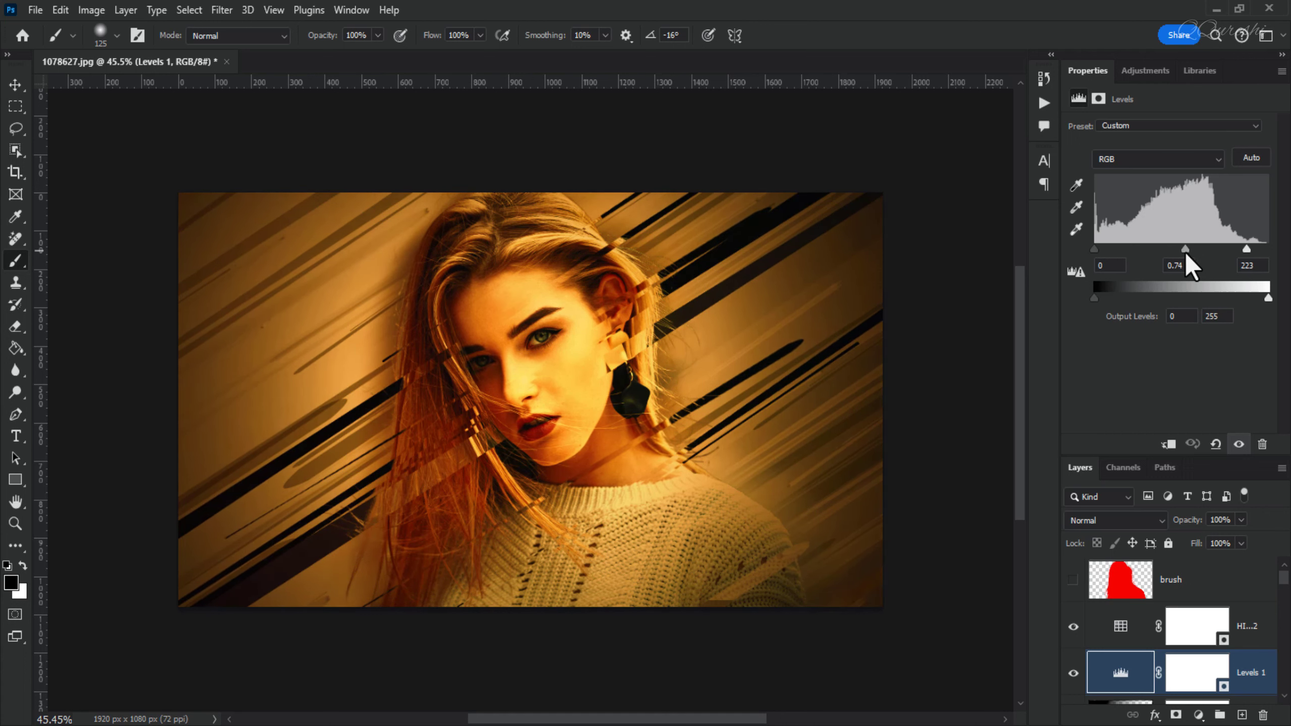
pyautogui.click(1281, 71)
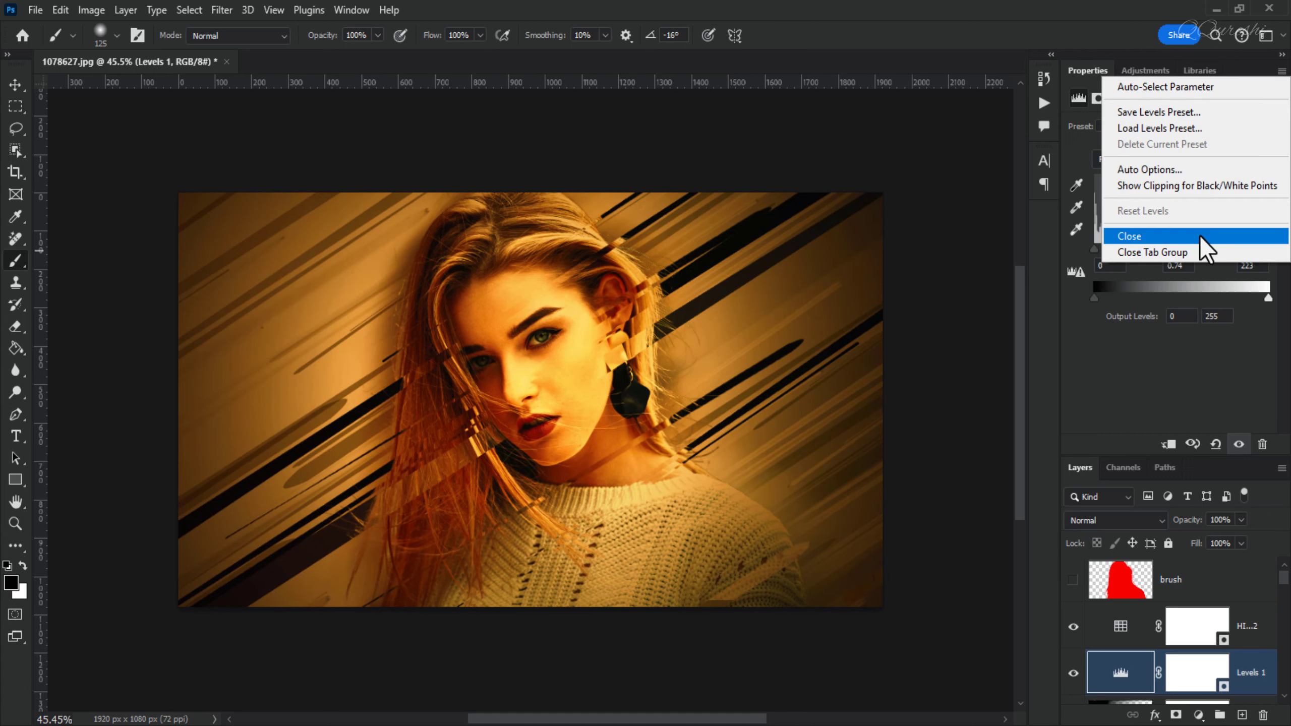
pyautogui.click(1198, 250)
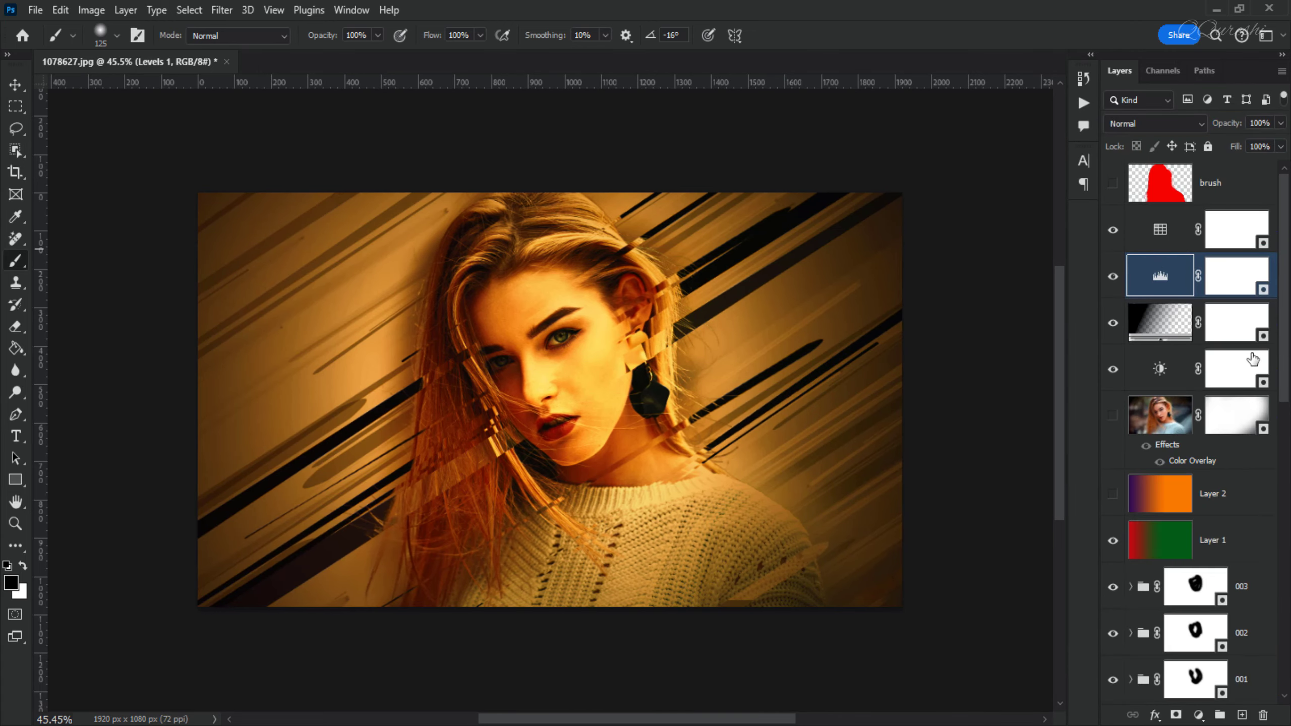